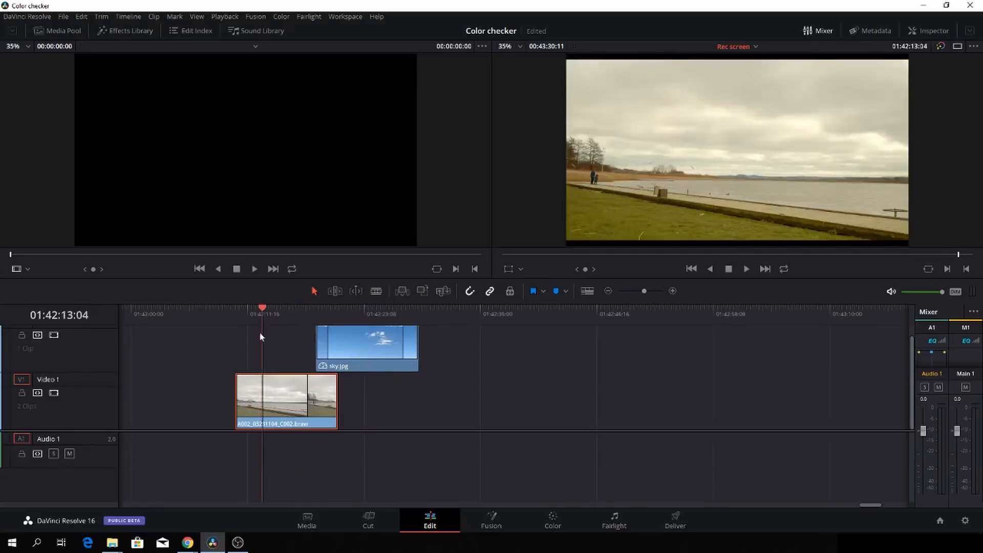
# Step: Place the sky.jpg clip directly above the lake footage and combine both clips into a new Fusion clip
pyautogui.moveTo(348, 352); pyautogui.dragTo(261, 355)
pyautogui.moveTo(355, 335); pyautogui.dragTo(329, 418)
pyautogui.rightClick(306, 352)
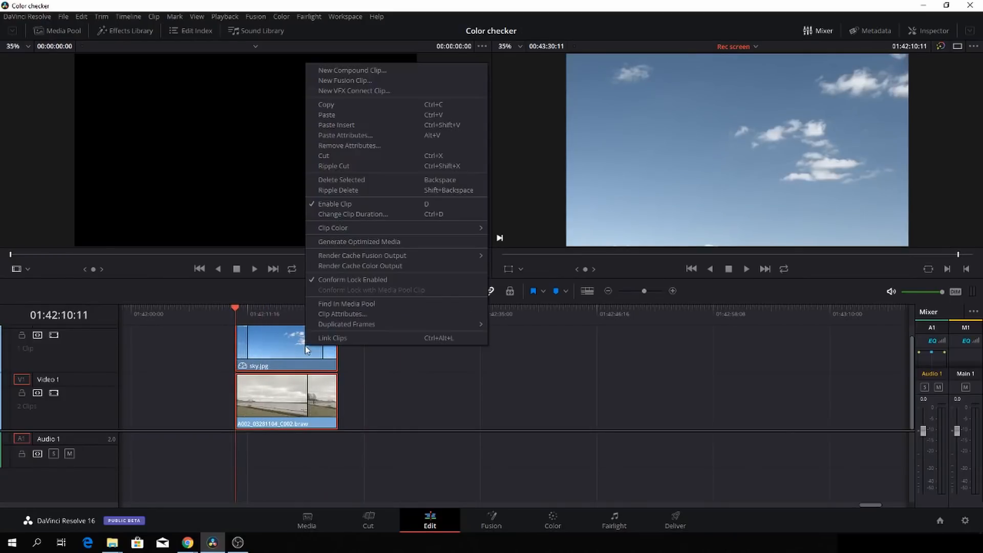
pyautogui.click(376, 80)
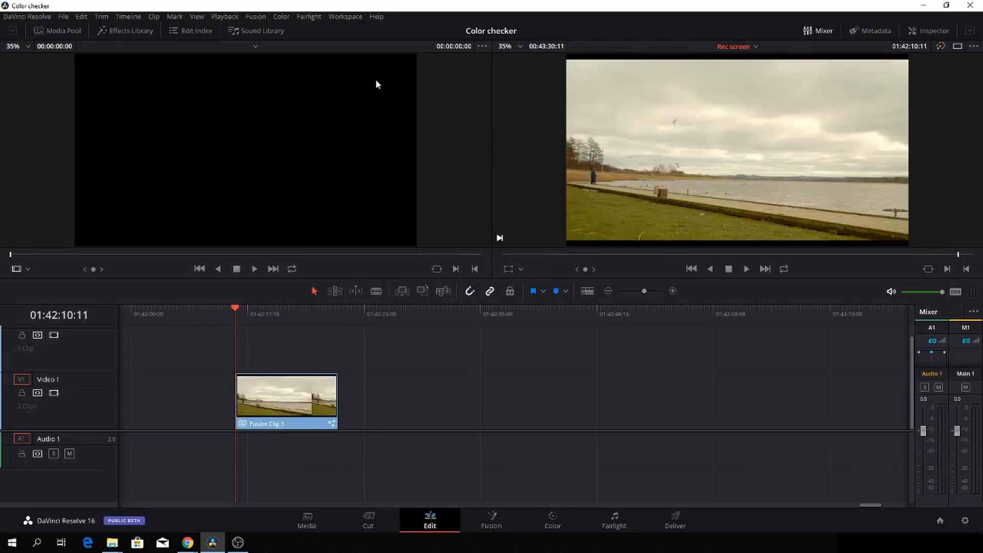
# Step: Open the Fusion clip's node composition, move Merge1 below the media nodes and show MediaIn1 in the first viewer
pyautogui.click(487, 520)
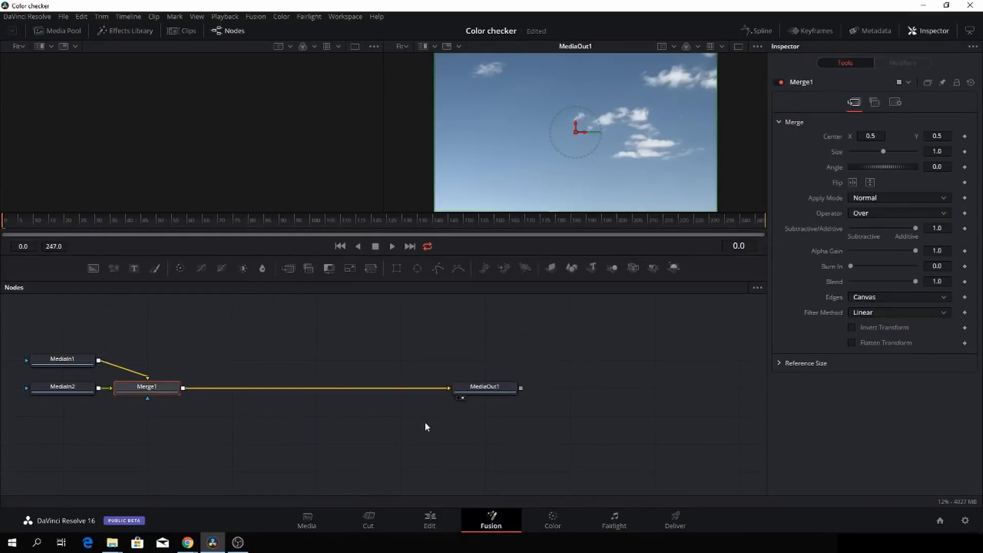
pyautogui.moveTo(426, 424); pyautogui.dragTo(572, 422)
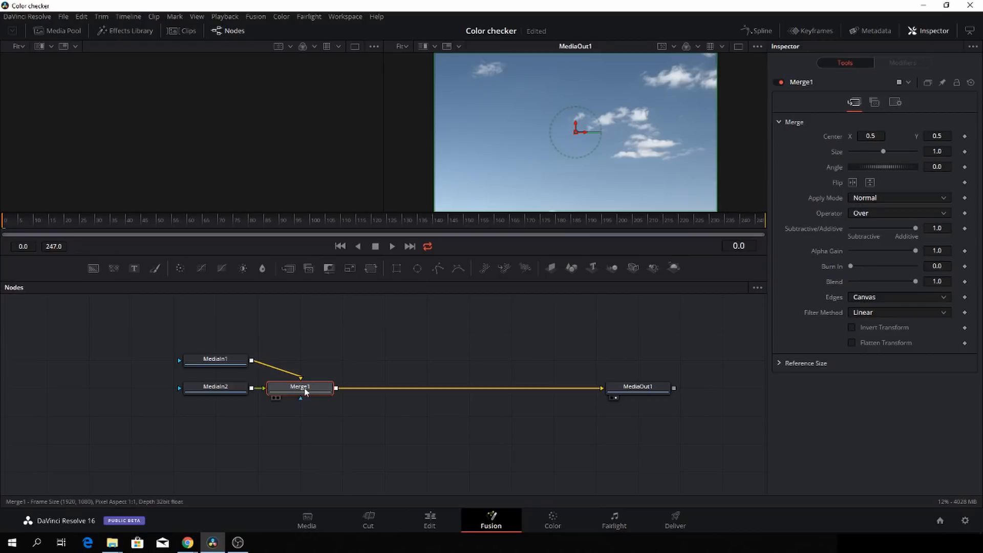
pyautogui.moveTo(305, 392); pyautogui.dragTo(283, 419)
pyautogui.click(235, 363)
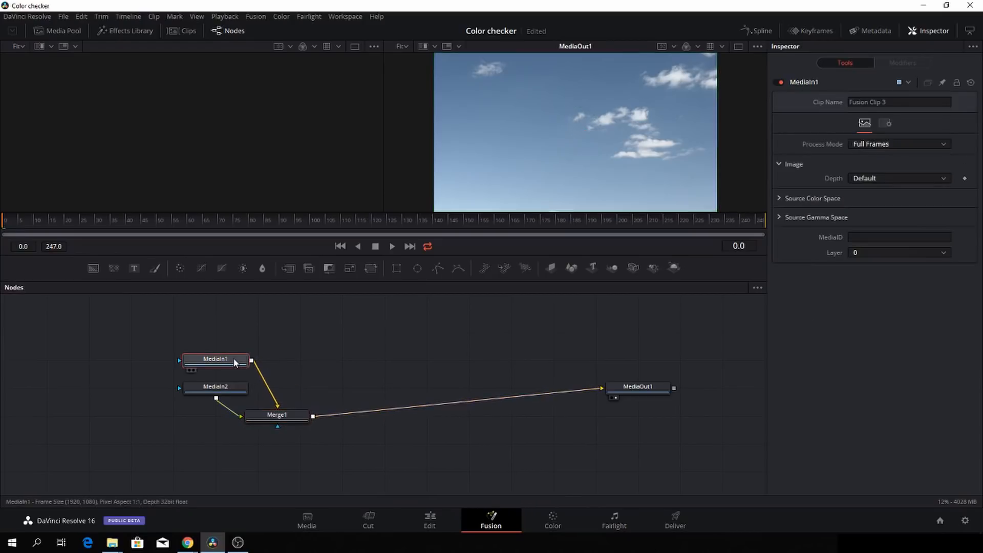
pyautogui.press('1')
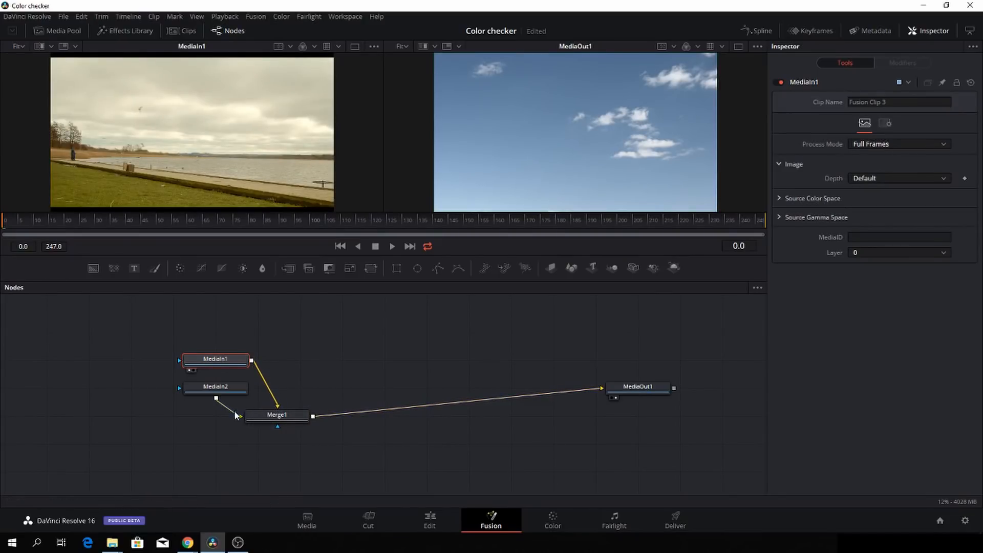
# Step: Rewire Merge1 with MediaIn1 as foreground and MediaIn2 as background, spreading the two media nodes apart
pyautogui.moveTo(233, 413); pyautogui.dragTo(208, 421)
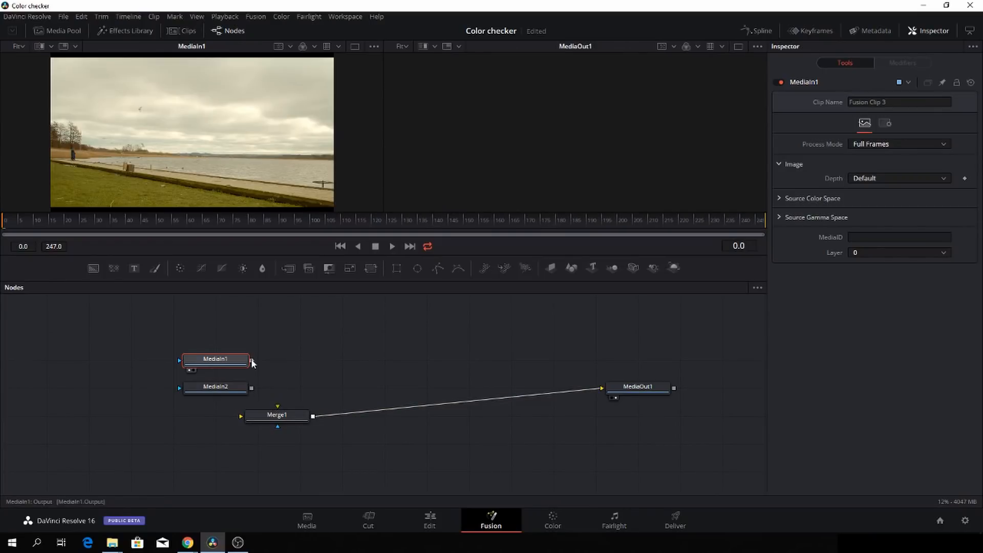
pyautogui.moveTo(252, 361); pyautogui.dragTo(273, 412)
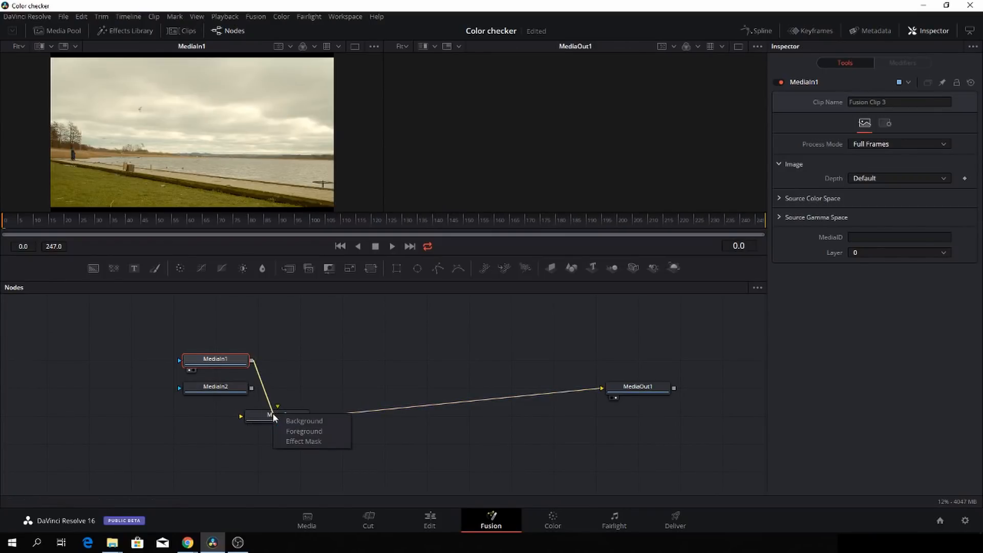
pyautogui.click(304, 432)
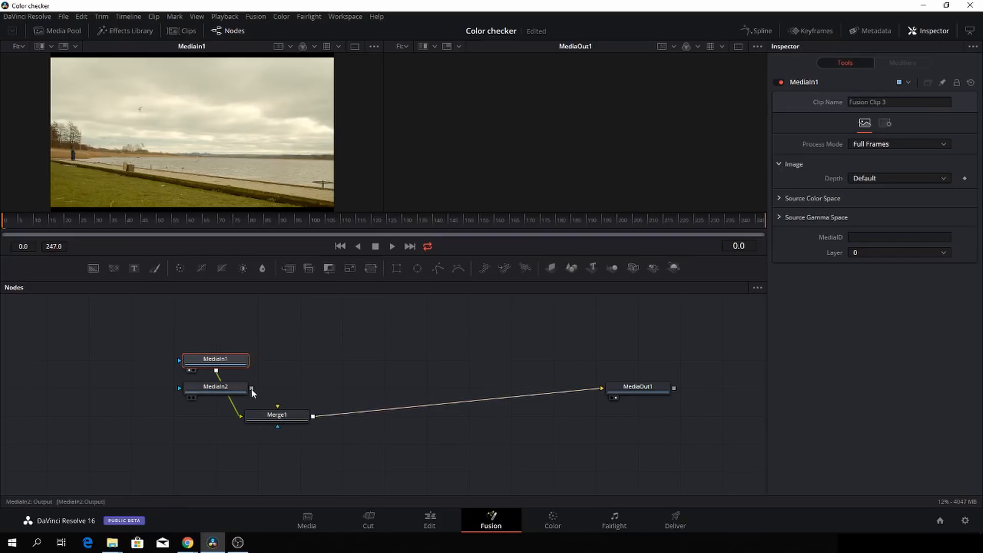
pyautogui.moveTo(251, 388); pyautogui.dragTo(281, 412)
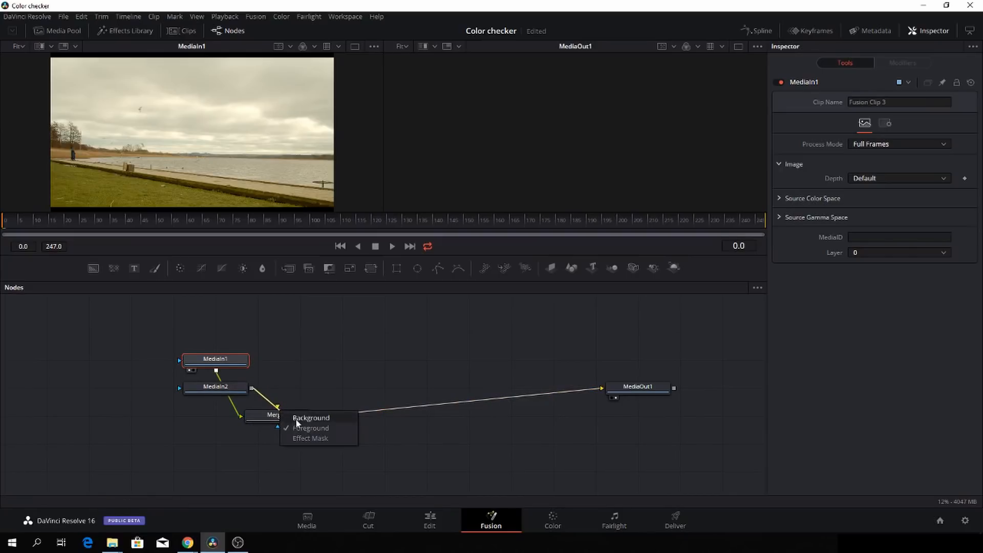
pyautogui.click(296, 422)
pyautogui.moveTo(231, 392); pyautogui.dragTo(297, 327)
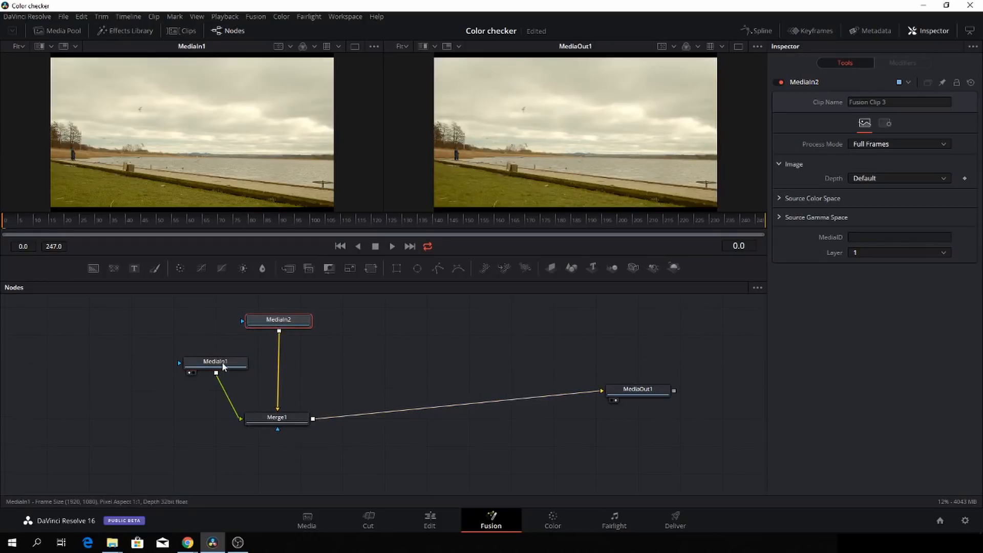
pyautogui.moveTo(217, 366); pyautogui.dragTo(185, 391)
# Step: Rename the MediaIn1 node to "fotage"
pyautogui.click(186, 391)
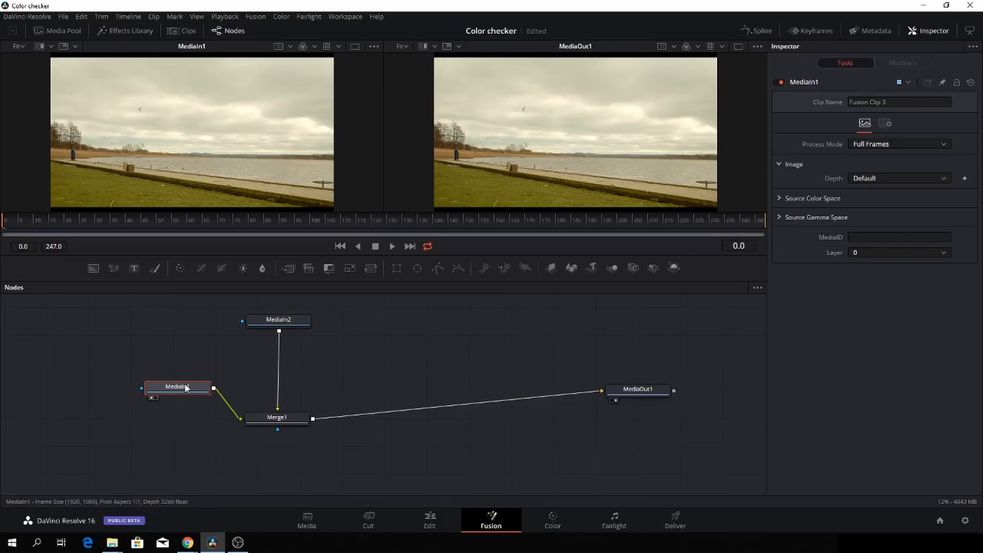
pyautogui.press('F2')
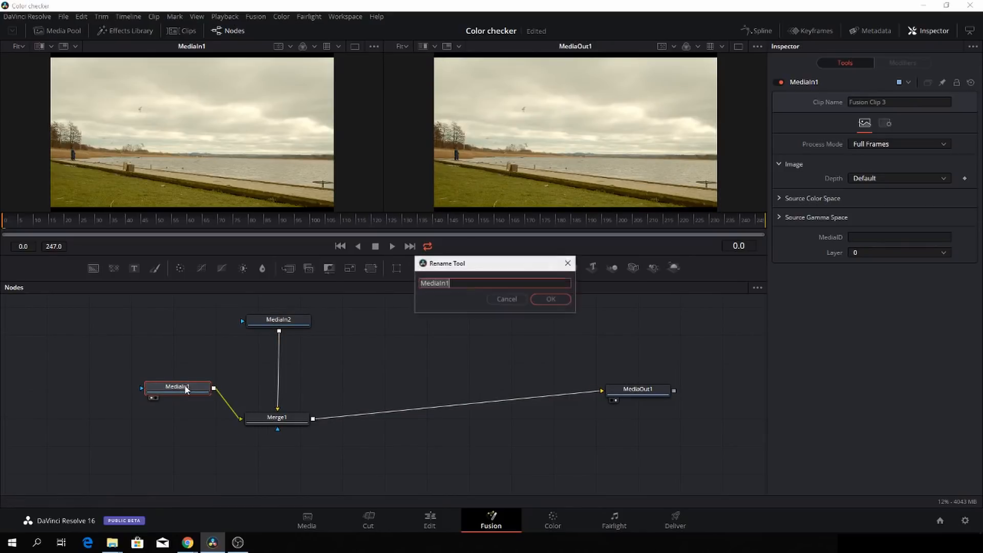
pyautogui.press('BackSpace')
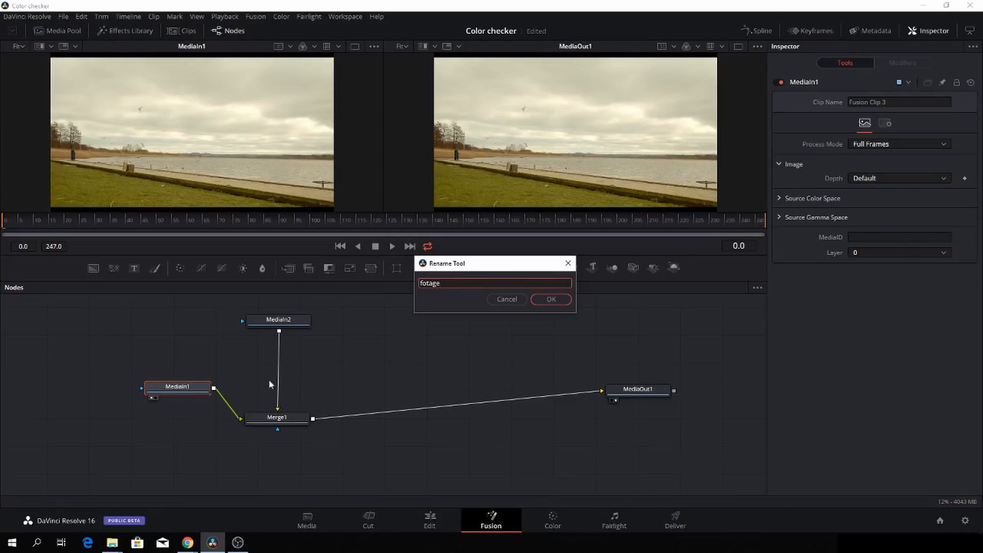
pyautogui.click(551, 298)
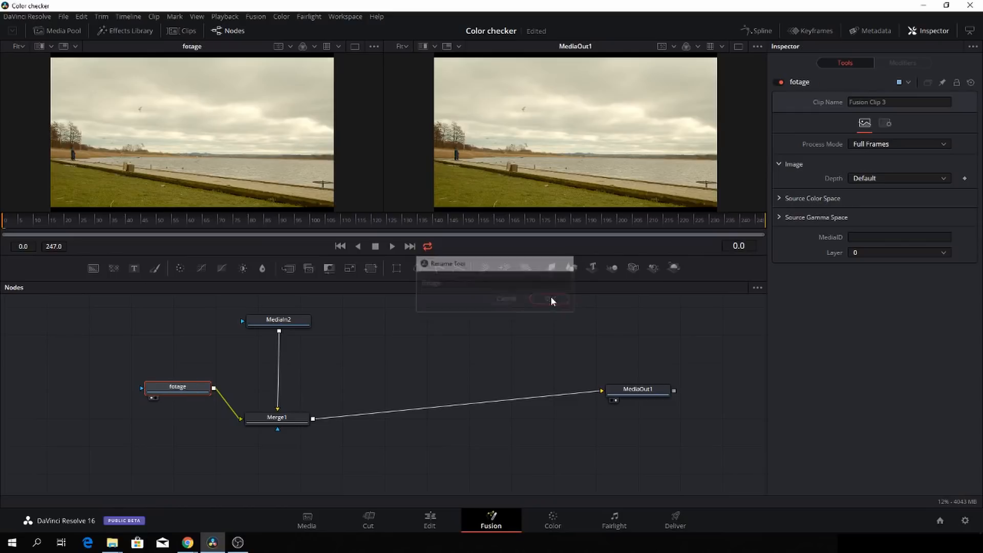
# Step: Rename the MediaIn2 node to "sky"
pyautogui.click(282, 321)
pyautogui.press('F2')
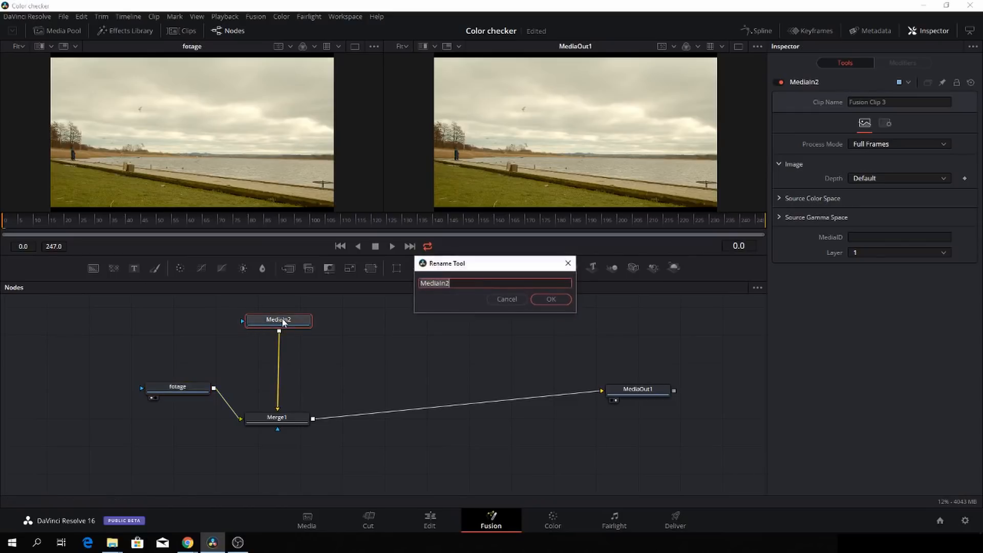
pyautogui.press('BackSpace')
pyautogui.write('sky')
pyautogui.click(550, 297)
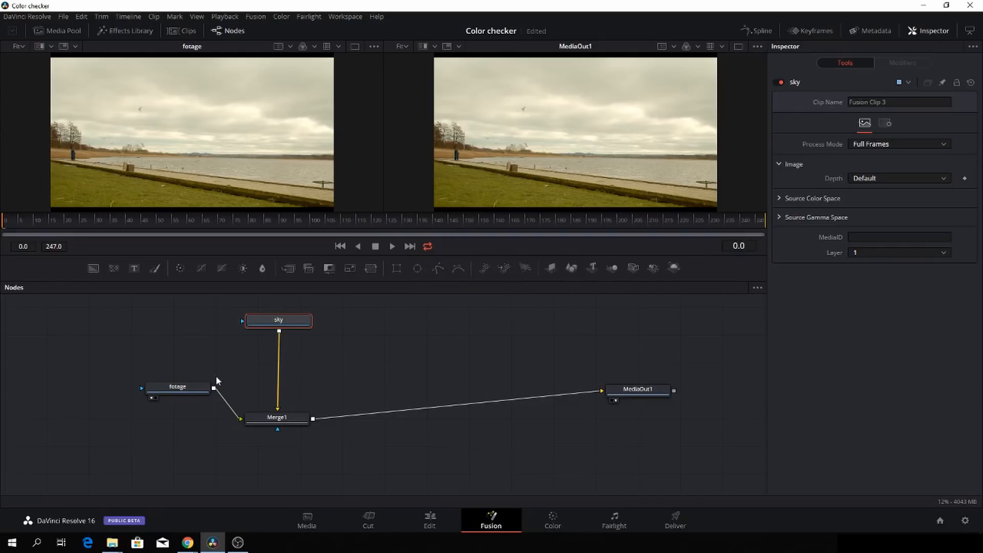
# Step: Rearrange the nodes so fotage sits above Merge1 and sky below it, and hide the Inspector
pyautogui.moveTo(199, 390); pyautogui.dragTo(141, 366)
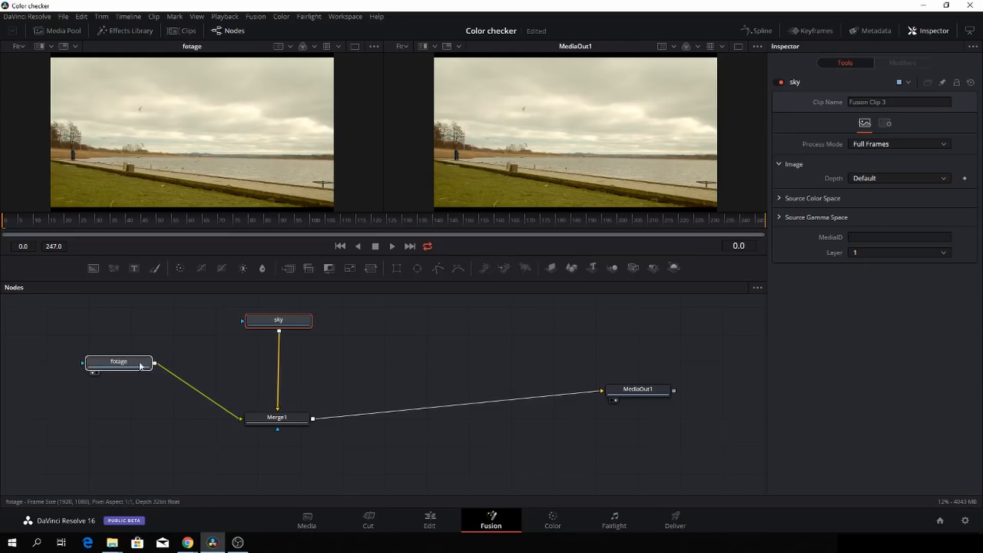
pyautogui.moveTo(281, 324); pyautogui.dragTo(279, 490)
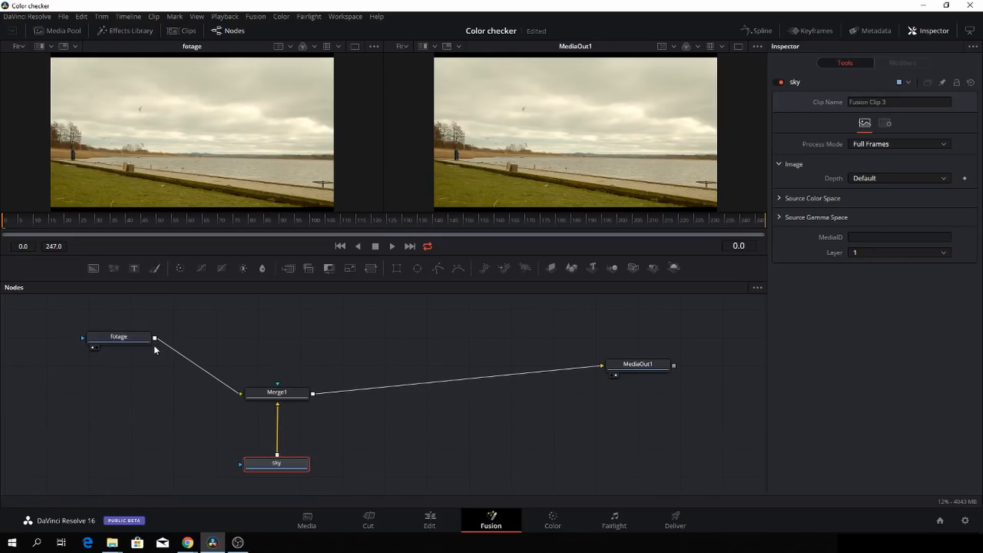
pyautogui.moveTo(258, 391); pyautogui.dragTo(414, 372)
pyautogui.moveTo(276, 463); pyautogui.dragTo(434, 442)
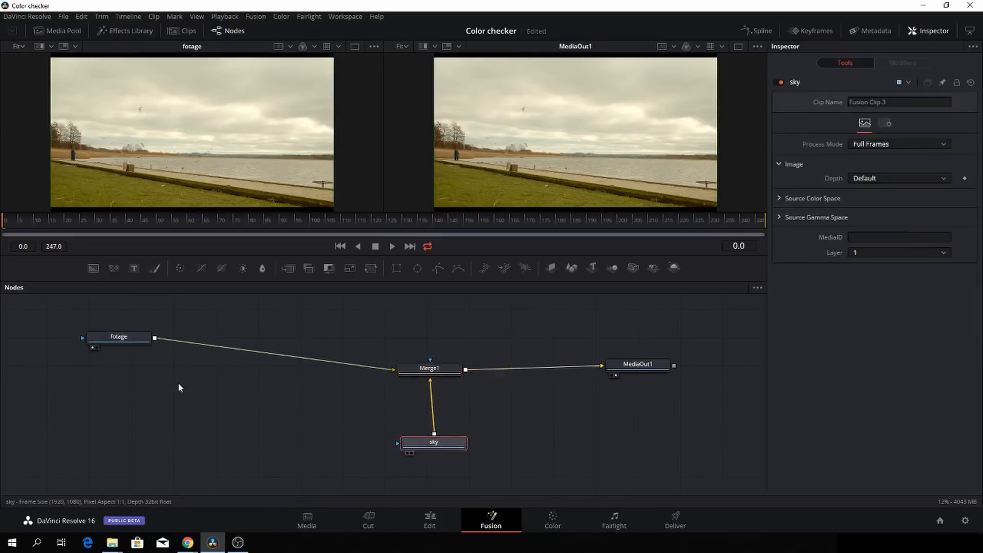
pyautogui.moveTo(142, 344); pyautogui.dragTo(372, 333)
pyautogui.moveTo(643, 456); pyautogui.dragTo(556, 463)
pyautogui.click(926, 28)
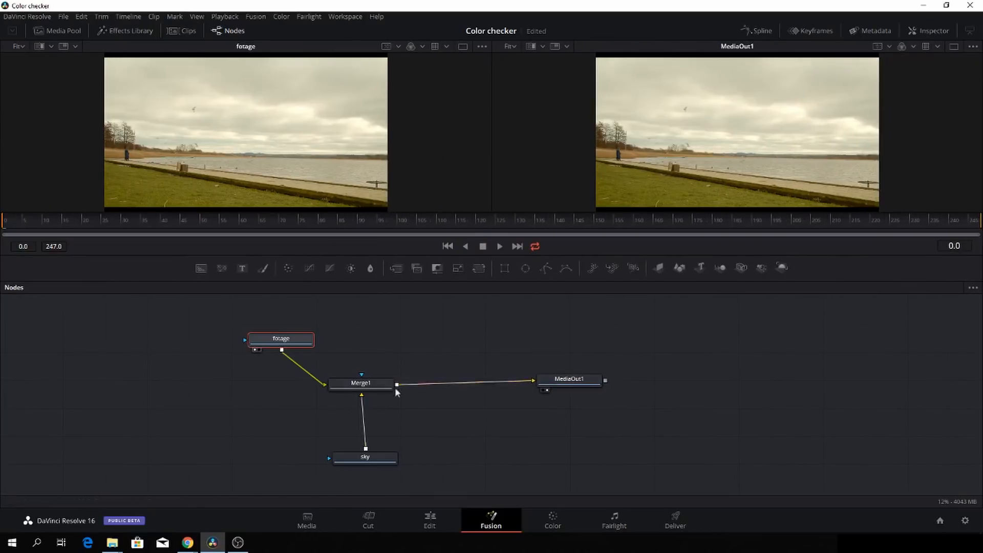
pyautogui.moveTo(306, 341); pyautogui.dragTo(383, 315)
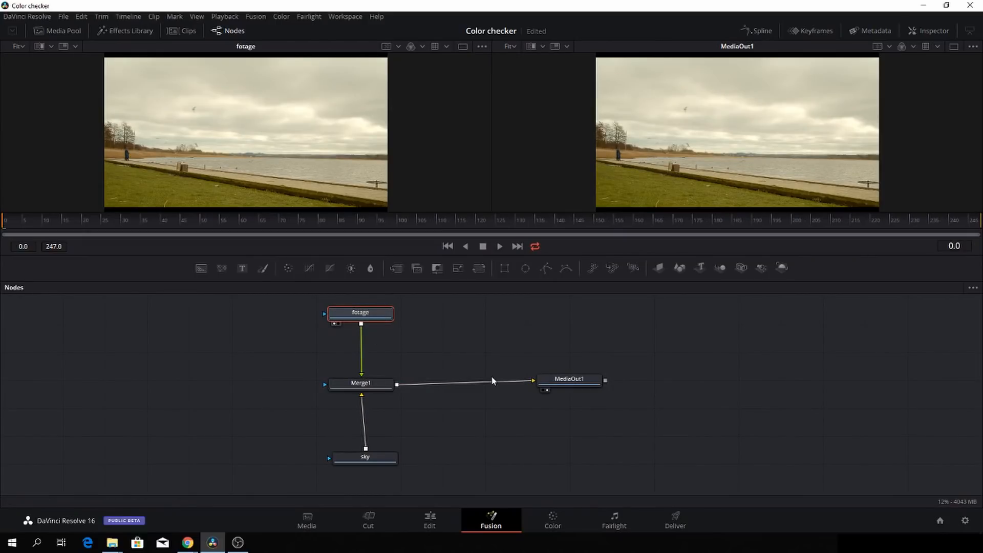
# Step: Insert a Luma Keyer node between fotage and Merge1 and position it midway
pyautogui.hotkey('shift', 'space')
pyautogui.write('Transform')
pyautogui.press('BackSpace')
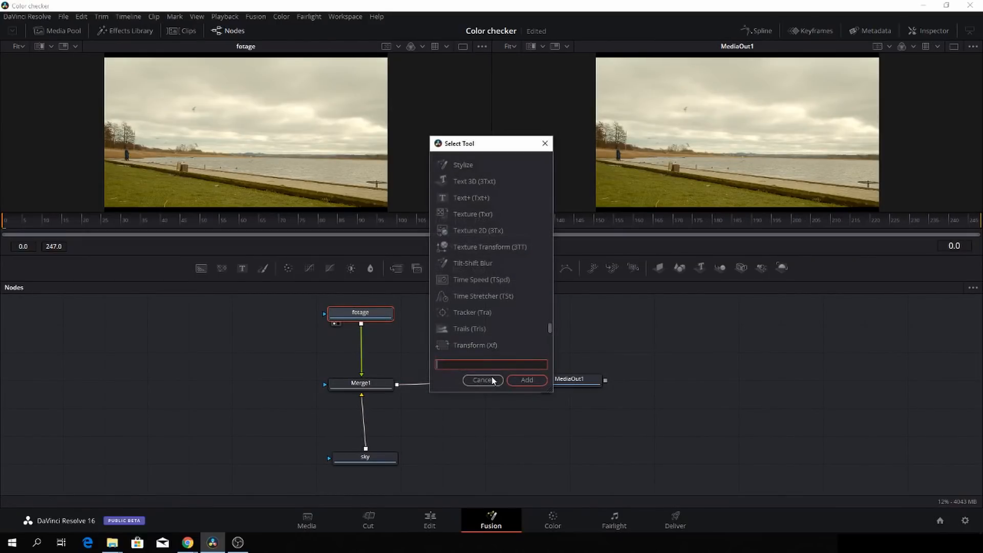
pyautogui.write('lu')
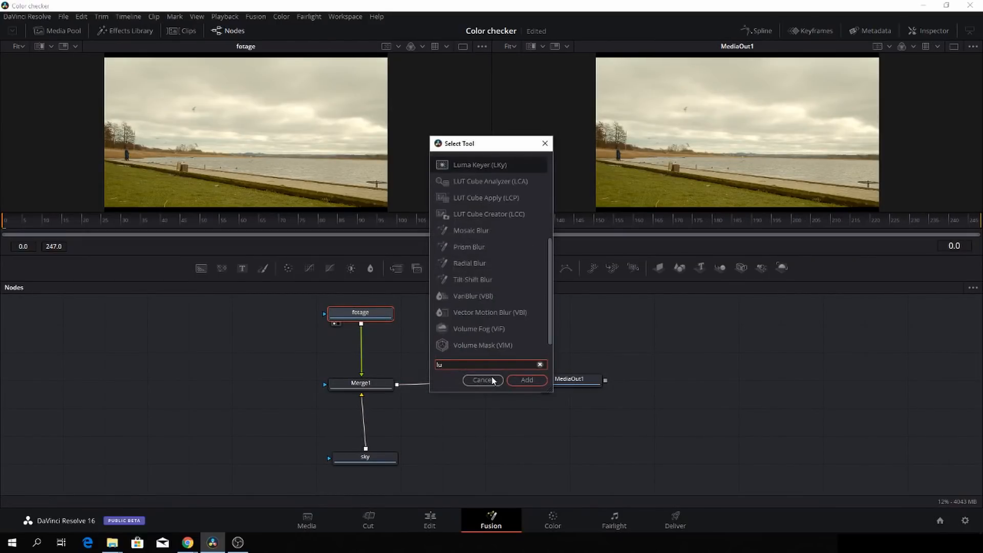
pyautogui.click(505, 161)
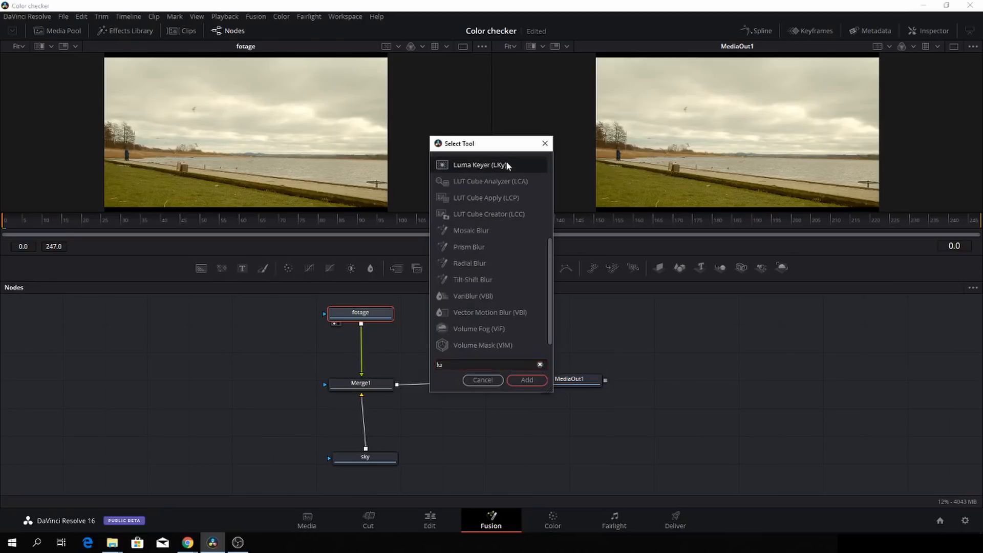
pyautogui.click(532, 380)
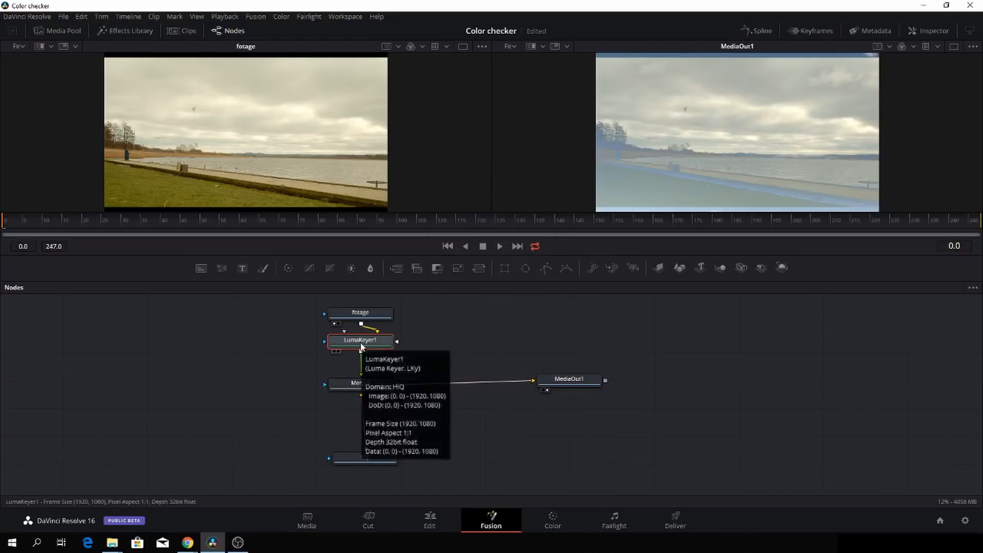
pyautogui.moveTo(361, 347); pyautogui.dragTo(364, 356)
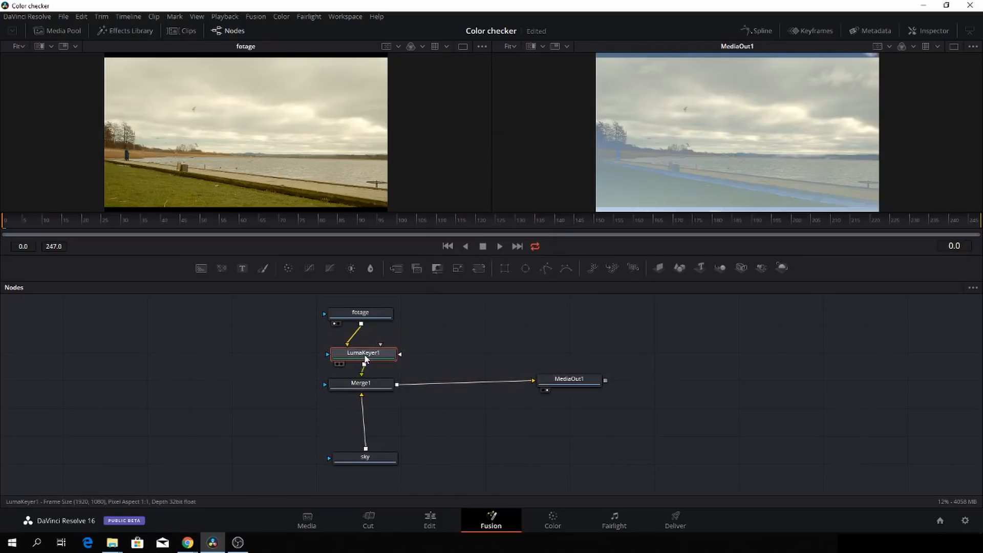
# Step: Invert the Luma Keyer's matte and set its luminance range to Low 0.456 and High 0.628
pyautogui.click(928, 31)
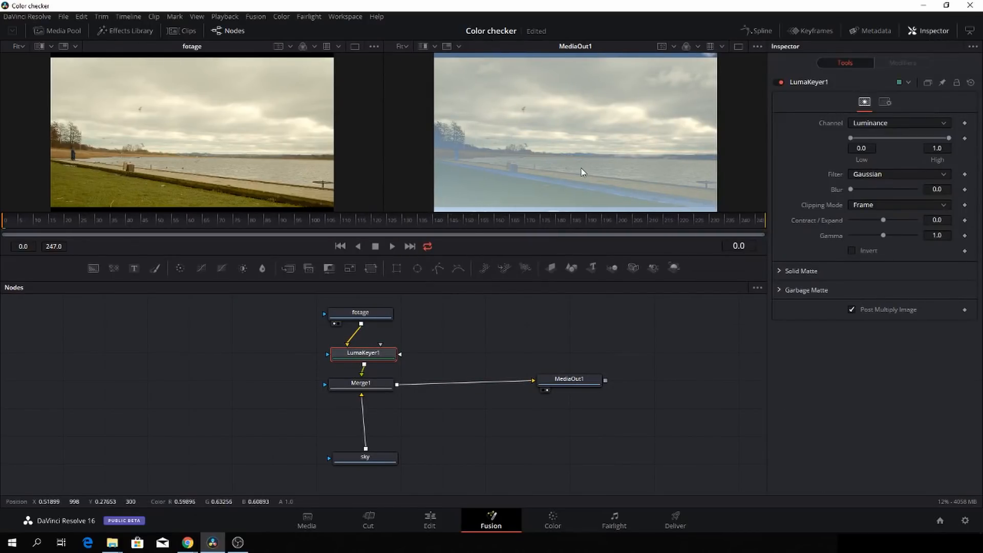
pyautogui.click(851, 250)
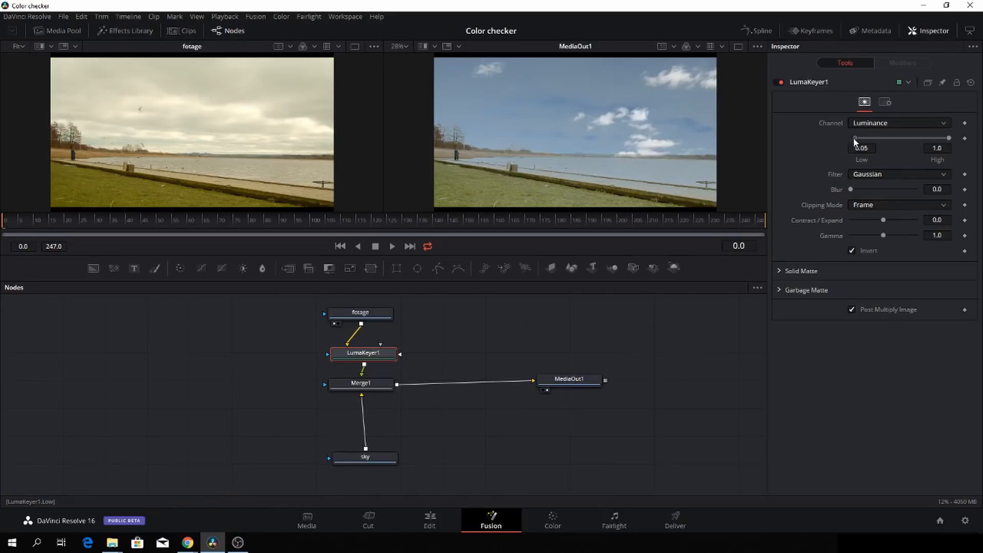
pyautogui.moveTo(853, 137)
pyautogui.mouseDown()
pyautogui.moveTo(923, 134)
pyautogui.moveTo(843, 138)
pyautogui.mouseUp()
pyautogui.moveTo(948, 138); pyautogui.dragTo(917, 139)
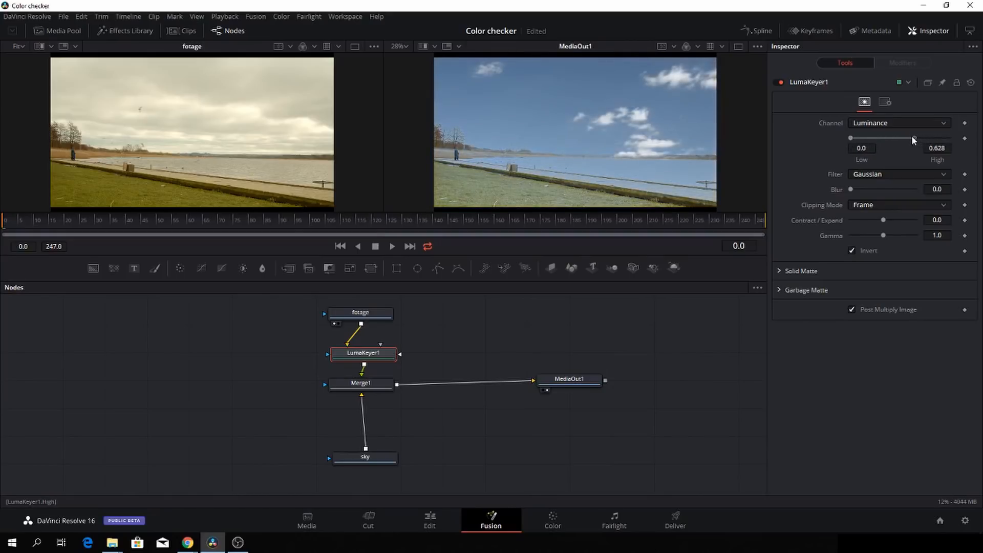
pyautogui.moveTo(854, 137); pyautogui.dragTo(883, 138)
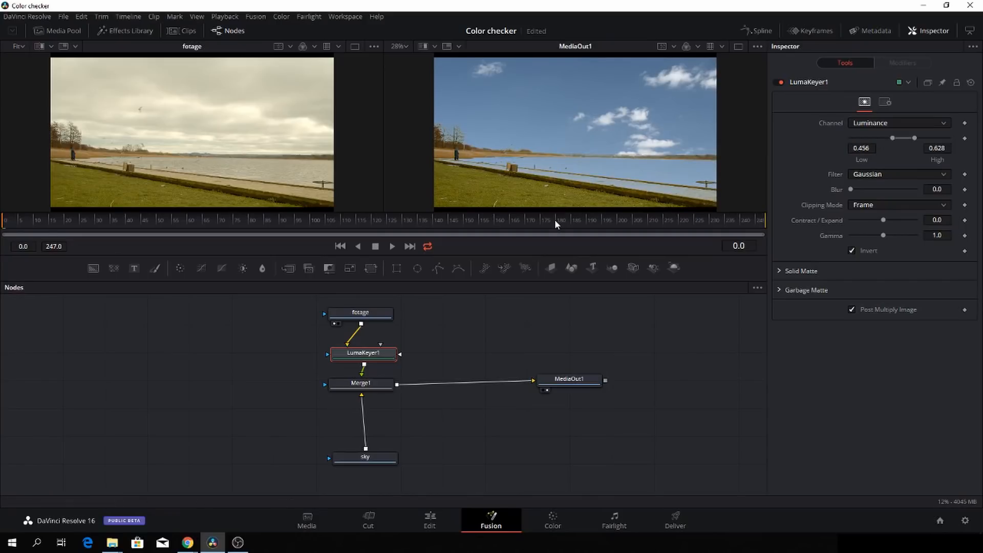
# Step: Add a Polygon mask to the Luma Keyer and trace its lower edge over the trees and along the horizon across the frame
pyautogui.click(438, 270)
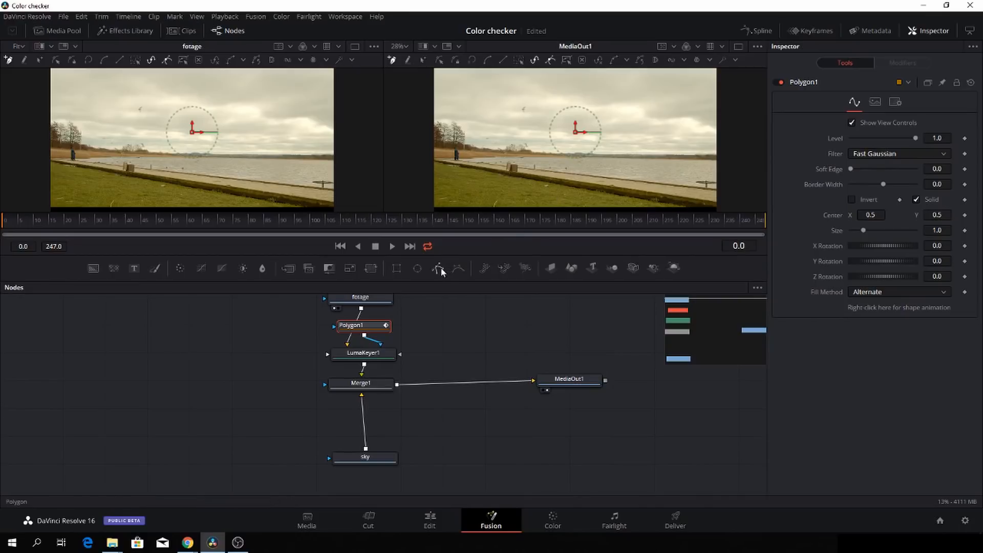
pyautogui.scroll(4, 439, 129)
pyautogui.scroll(-4, 439, 130)
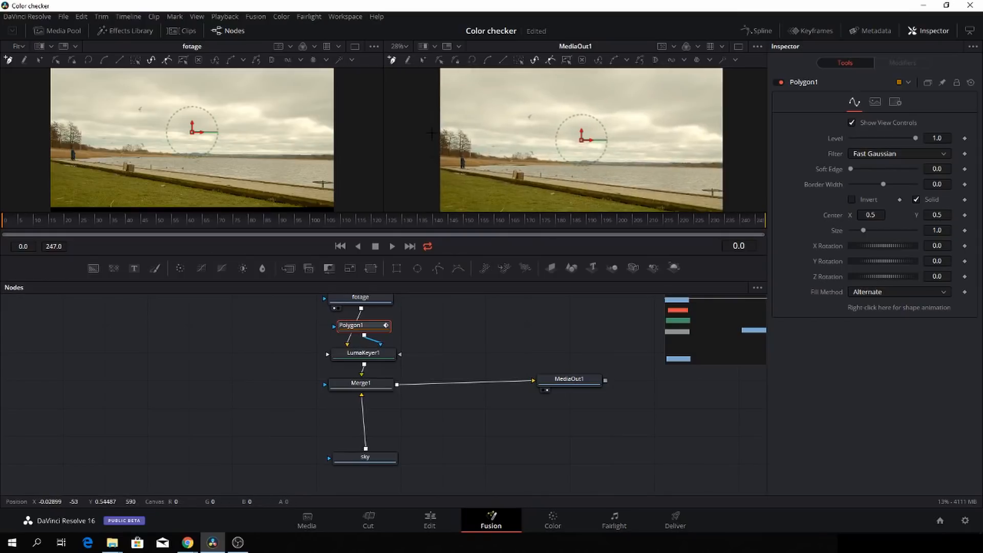
pyautogui.click(437, 128)
pyautogui.moveTo(464, 130); pyautogui.dragTo(503, 156)
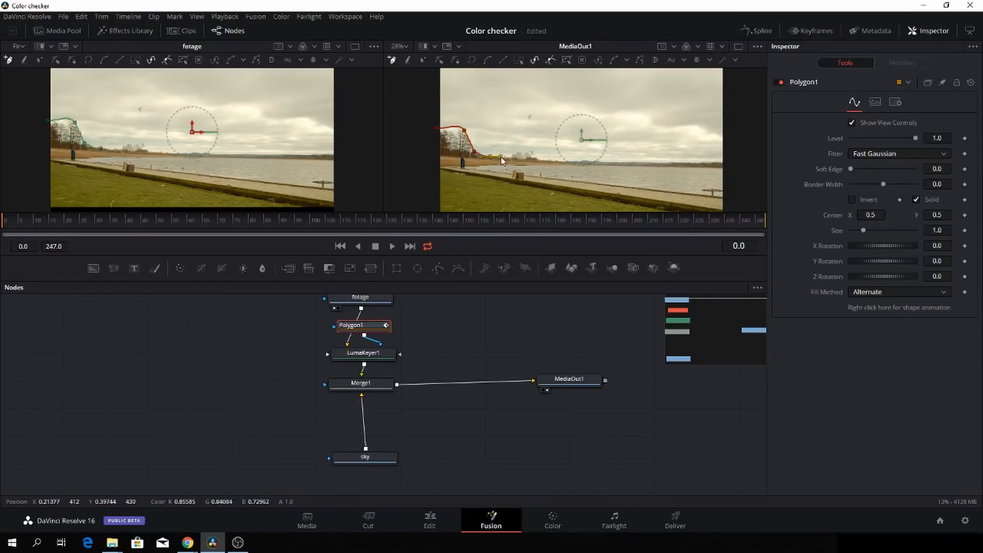
pyautogui.click(515, 155)
pyautogui.click(530, 152)
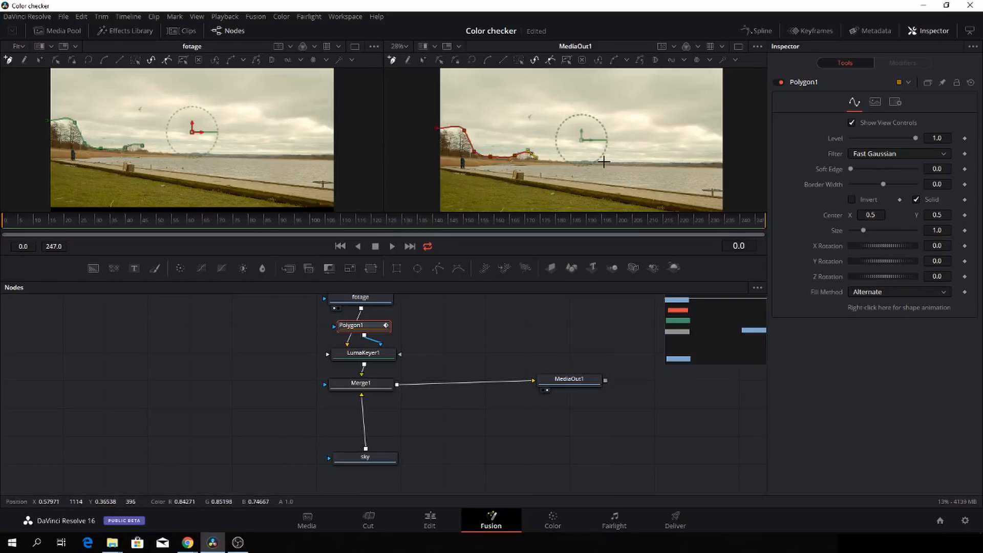
pyautogui.click(551, 160)
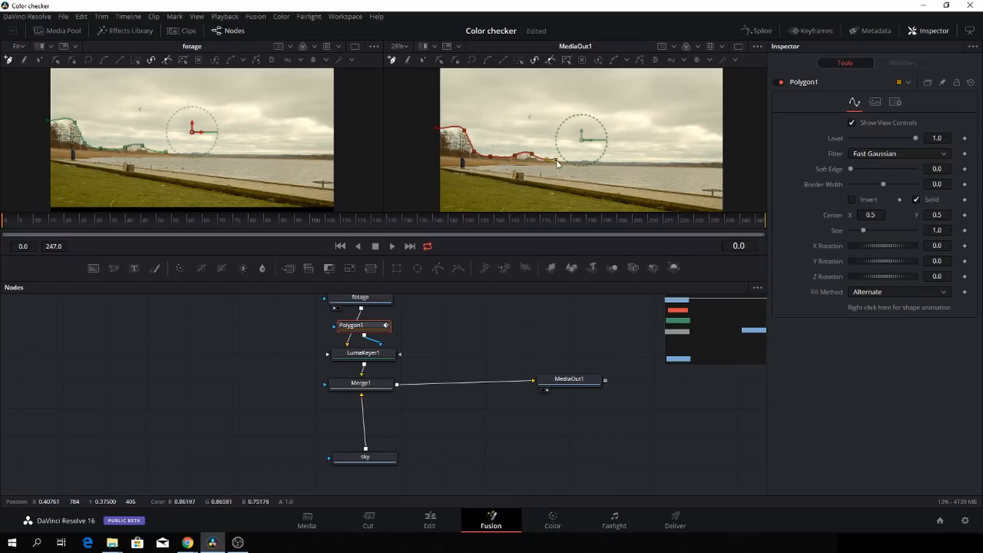
pyautogui.click(568, 161)
pyautogui.click(584, 161)
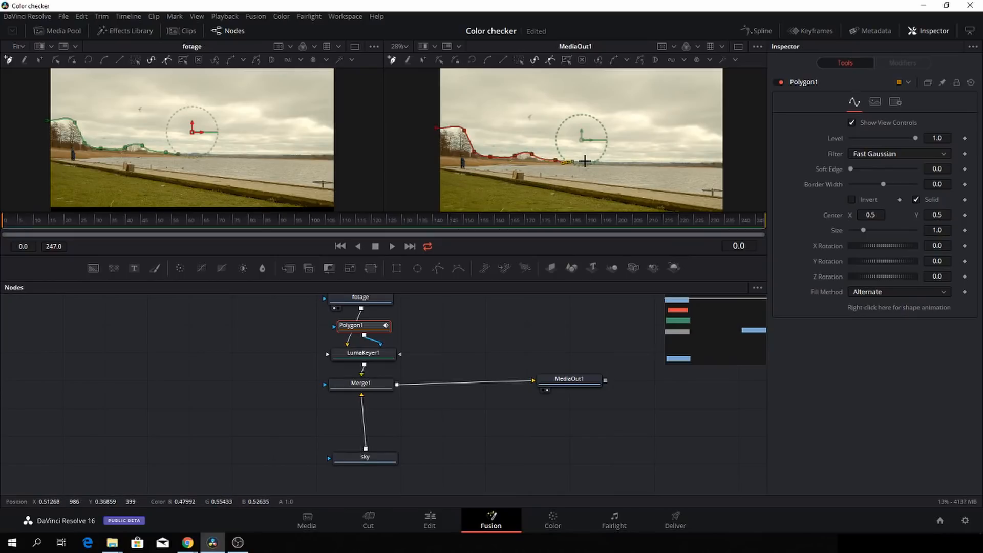
pyautogui.moveTo(606, 161); pyautogui.dragTo(665, 161)
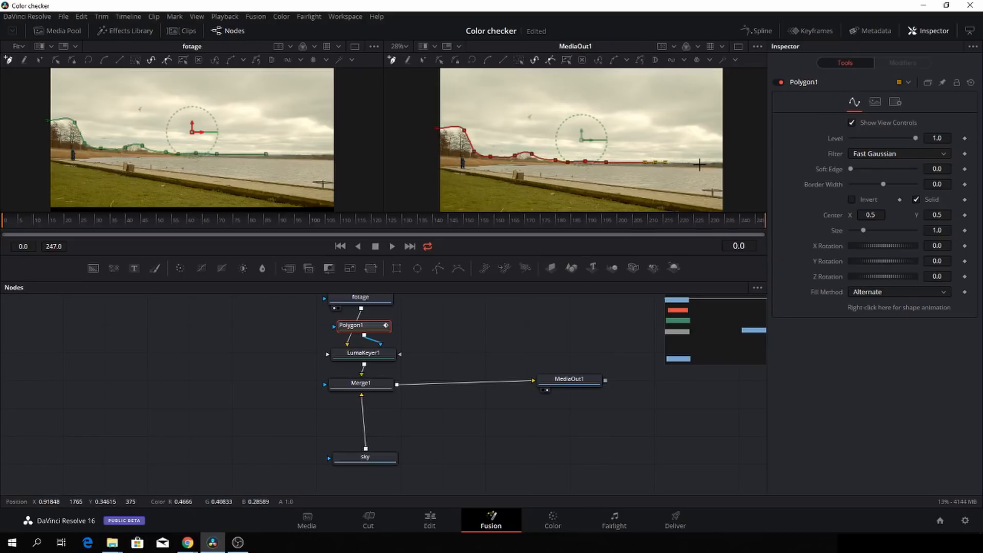
pyautogui.click(689, 162)
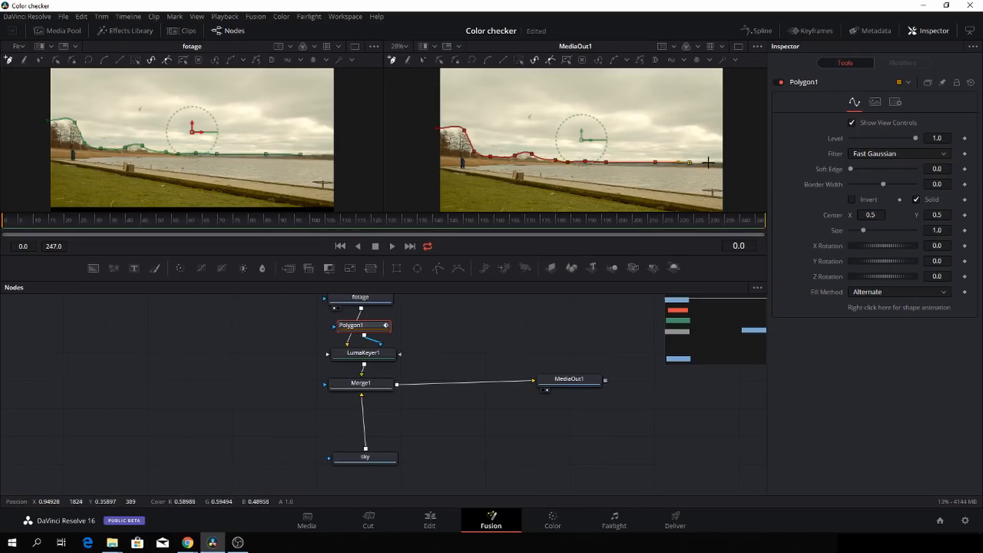
pyautogui.click(706, 163)
pyautogui.click(715, 162)
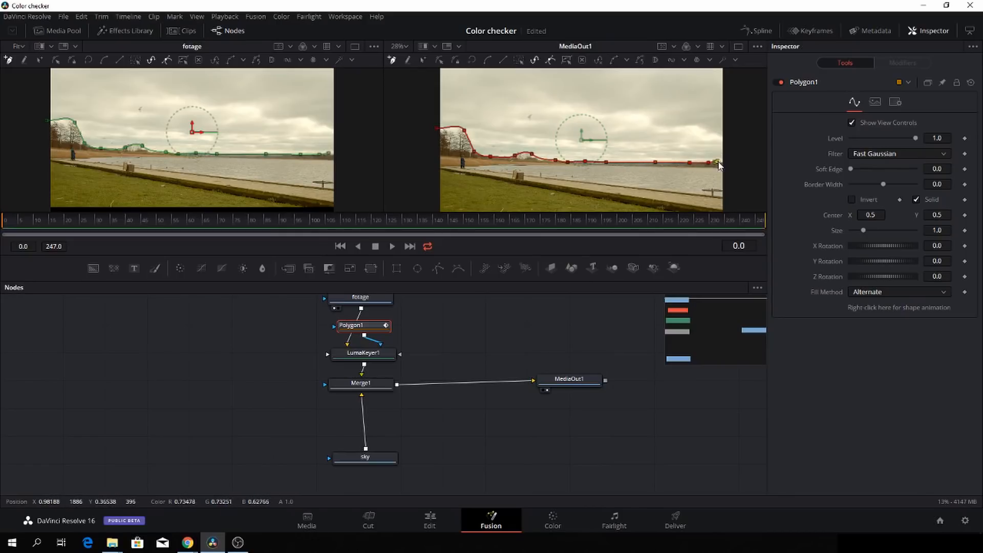
# Step: Close the polygon around the whole sky by placing the remaining points outside the frame, back to the starting point
pyautogui.click(743, 149)
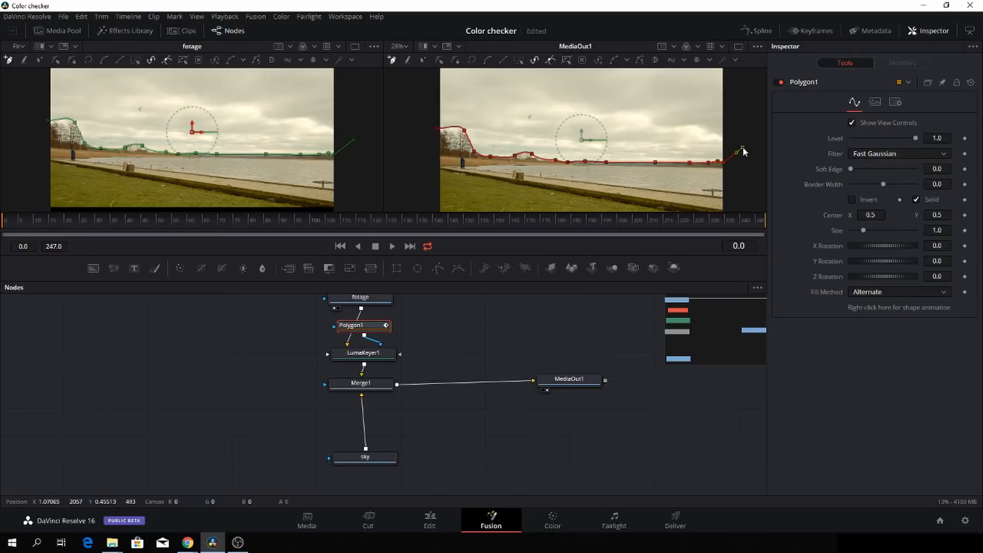
pyautogui.click(737, 86)
pyautogui.scroll(-3, 736, 90)
pyautogui.scroll(3, 737, 90)
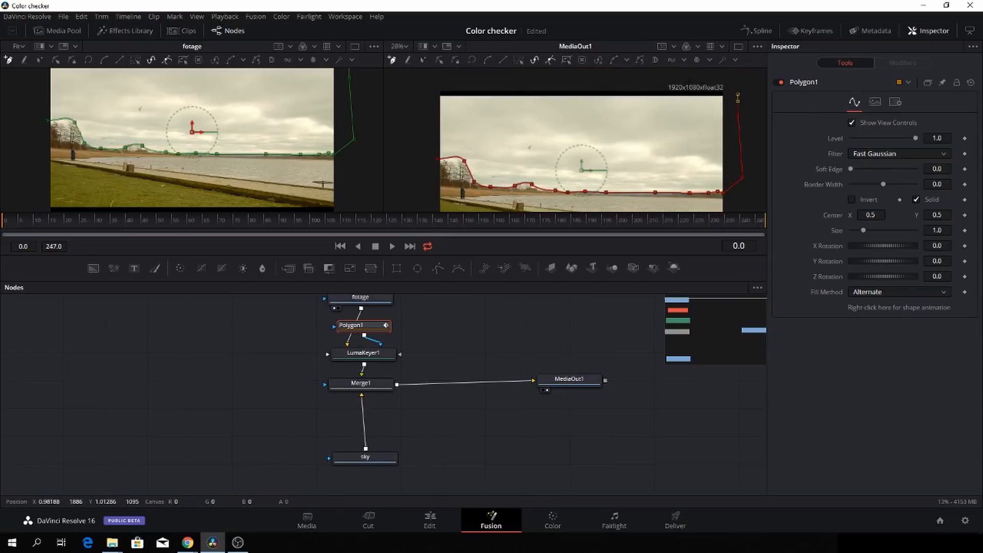
pyautogui.click(738, 80)
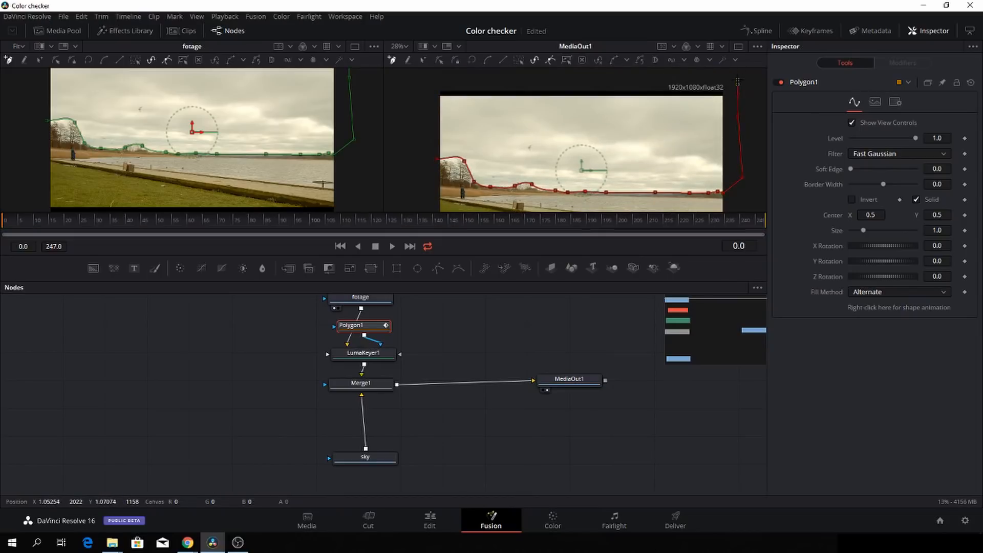
pyautogui.click(446, 80)
pyautogui.click(423, 87)
pyautogui.click(431, 125)
pyautogui.click(433, 146)
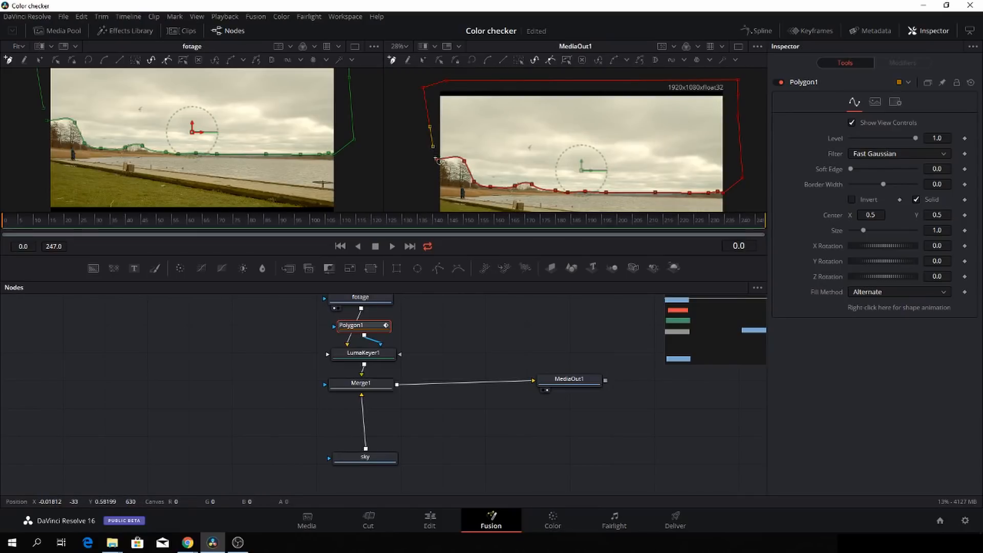
pyautogui.click(438, 160)
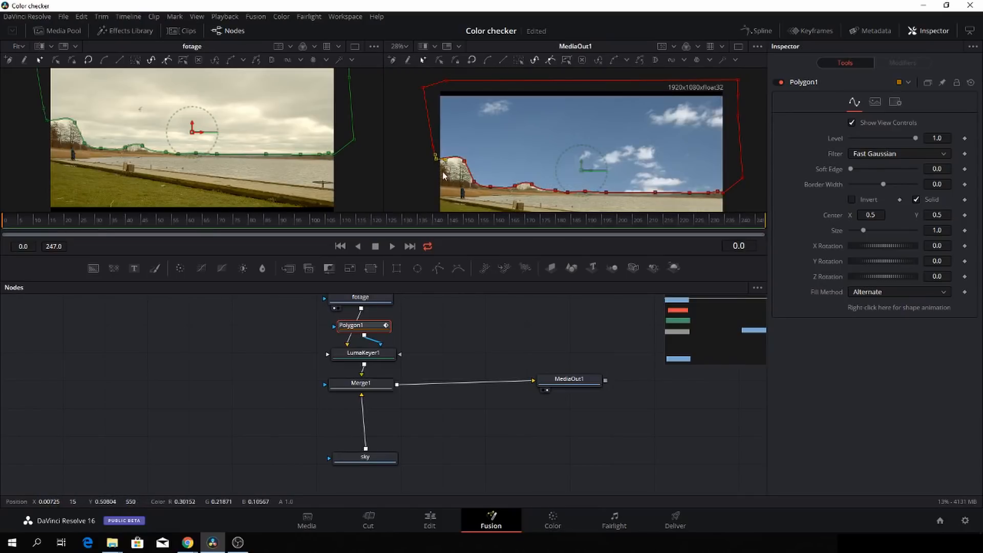
# Step: Lower the mask points around the trees and the nearby shoreline bump so the polygon follows the ground there
pyautogui.moveTo(464, 165); pyautogui.dragTo(435, 182)
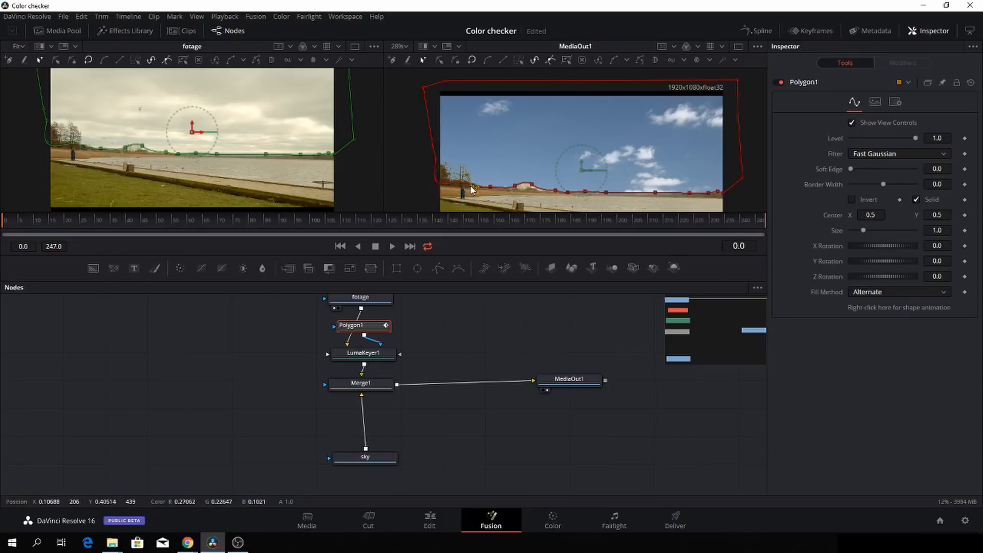
pyautogui.moveTo(467, 175); pyautogui.dragTo(463, 179)
pyautogui.moveTo(533, 186)
pyautogui.mouseDown()
pyautogui.moveTo(539, 194)
pyautogui.moveTo(517, 188)
pyautogui.mouseUp()
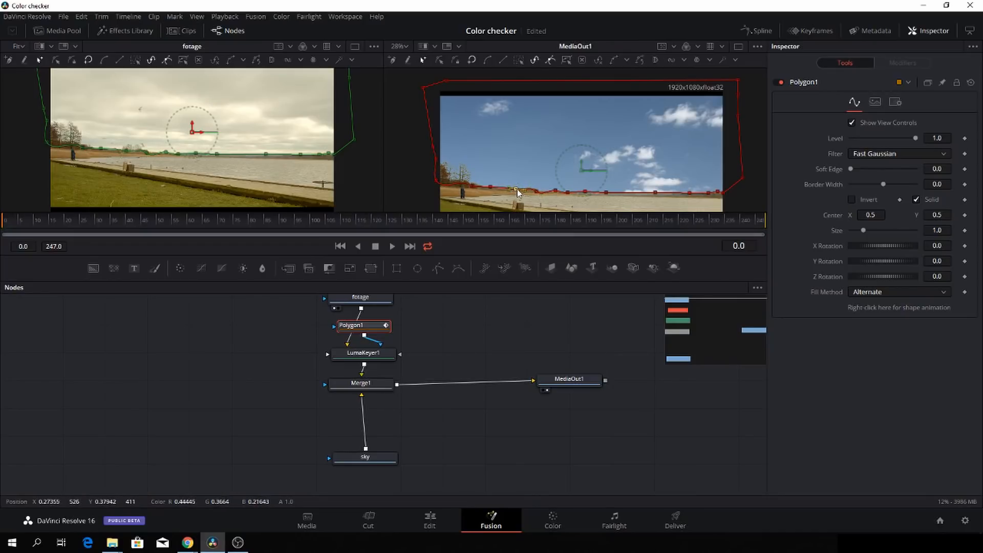
pyautogui.moveTo(516, 189); pyautogui.dragTo(517, 192)
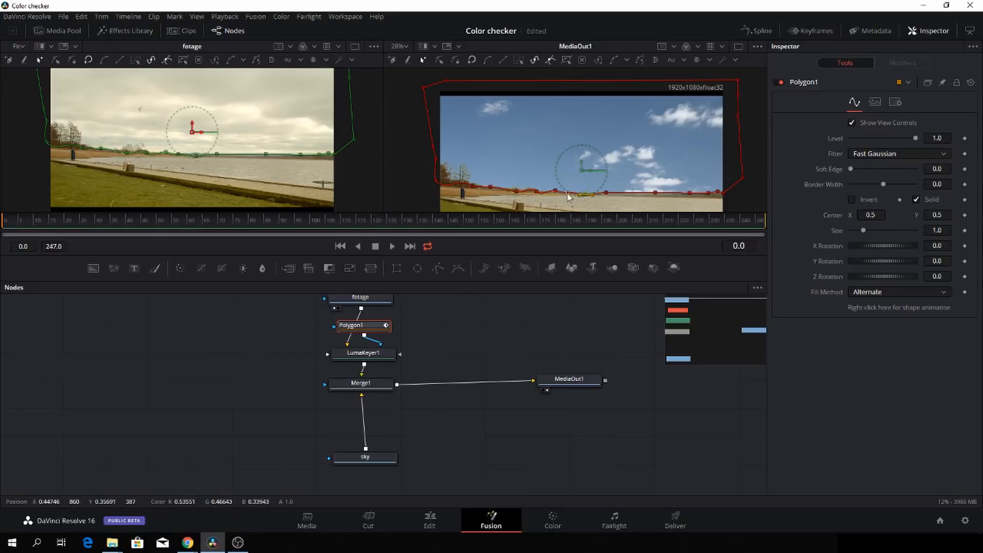
# Step: Lower the remaining polygon points slightly along the far shore, moving the last one just past the frame's edge
pyautogui.click(567, 192)
pyautogui.moveTo(568, 192); pyautogui.dragTo(568, 195)
pyautogui.click(656, 194)
pyautogui.click(691, 194)
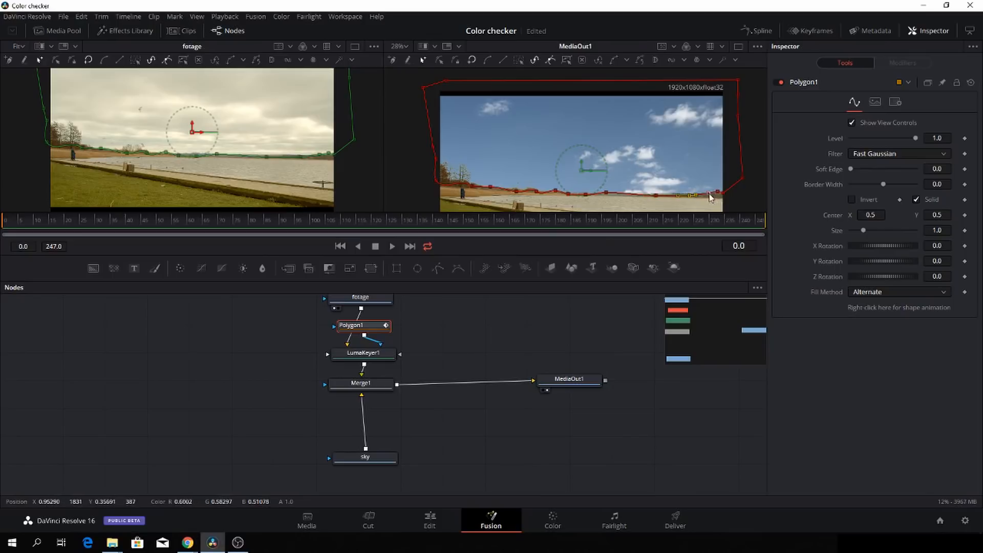
pyautogui.moveTo(717, 192); pyautogui.dragTo(725, 195)
pyautogui.scroll(-2, 582, 149)
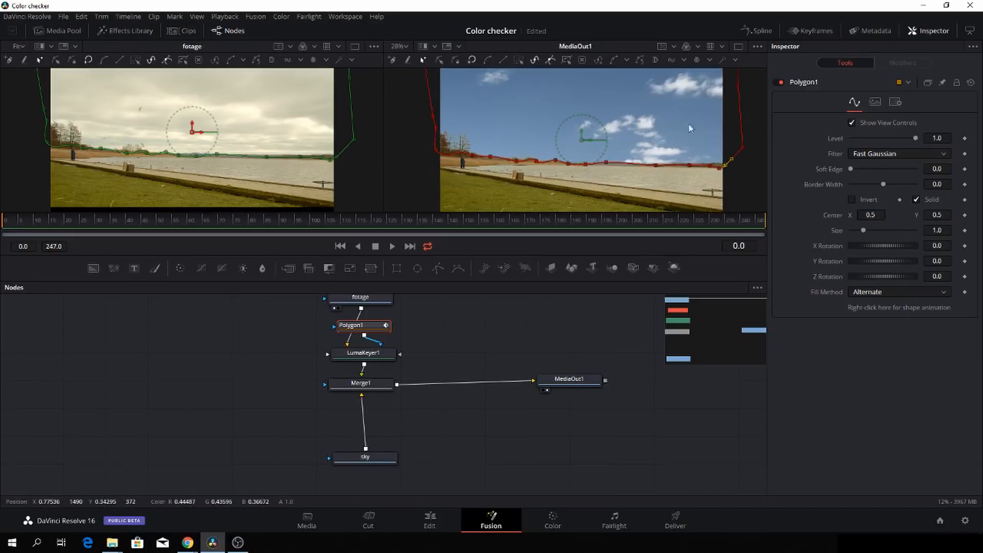
# Step: Insert a Transform node between the sky node and Merge1
pyautogui.click(362, 459)
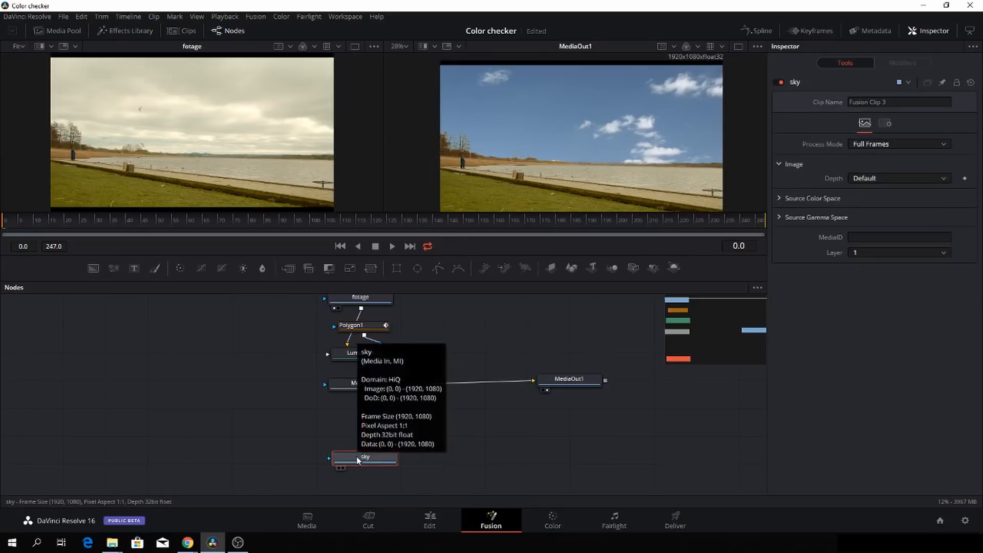
pyautogui.hotkey('shift', 'space')
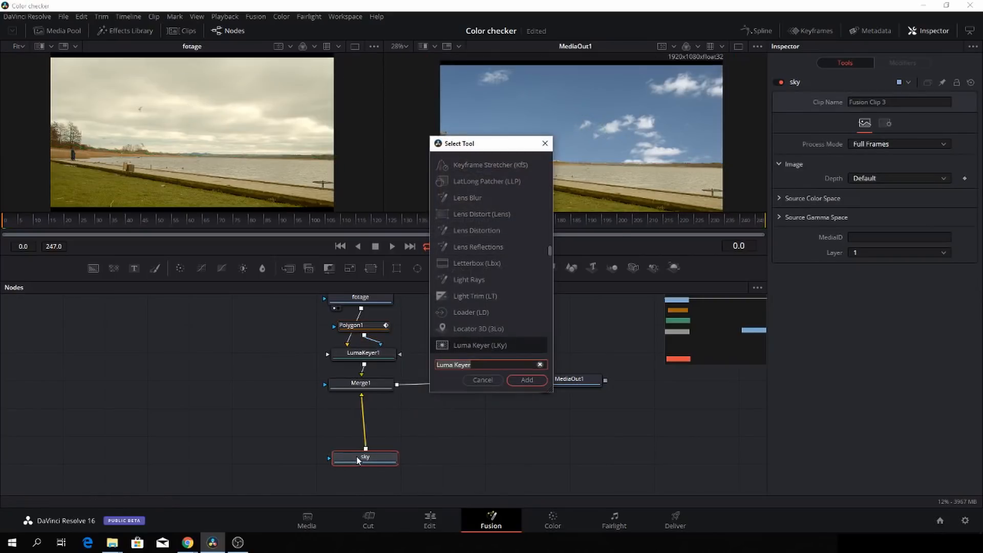
pyautogui.press('BackSpace')
pyautogui.write('tra')
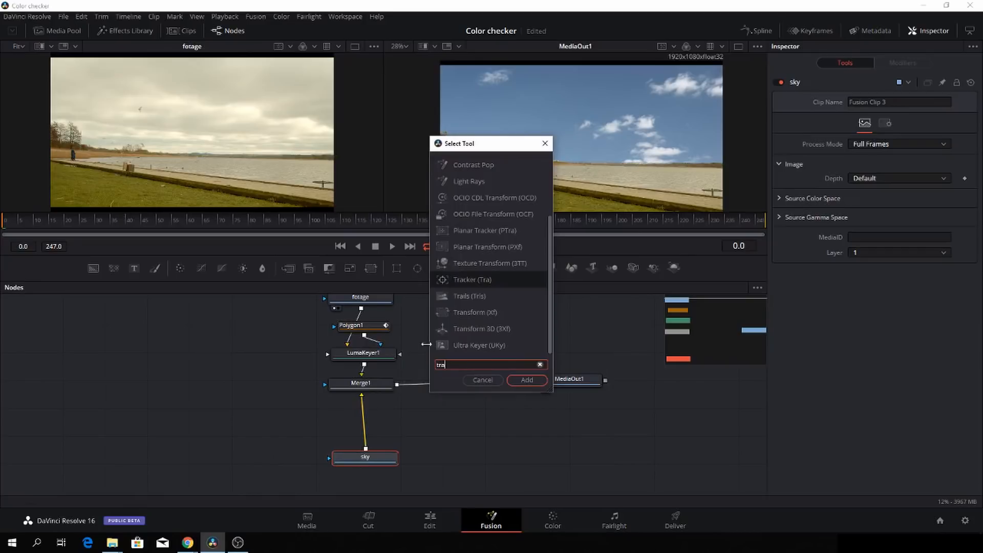
pyautogui.click(469, 313)
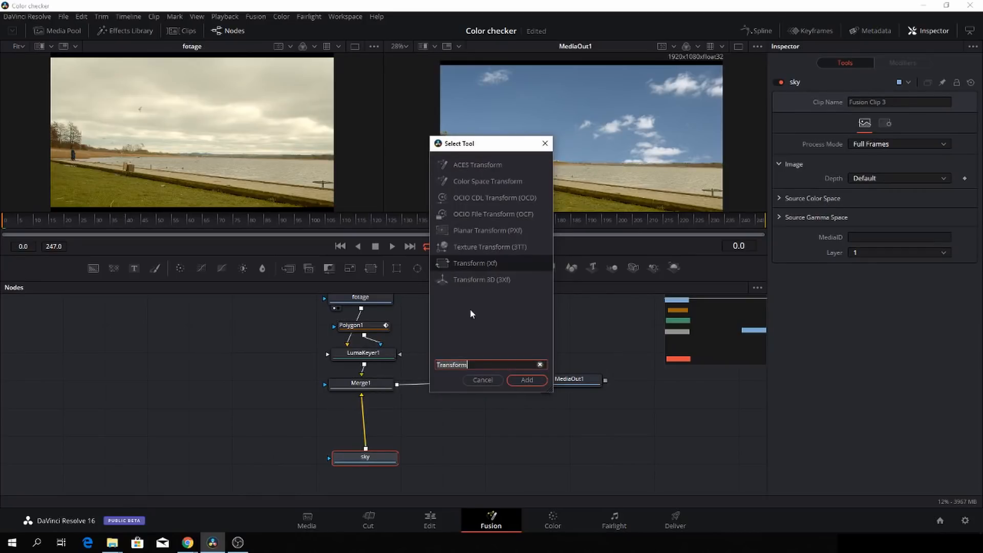
pyautogui.click(526, 380)
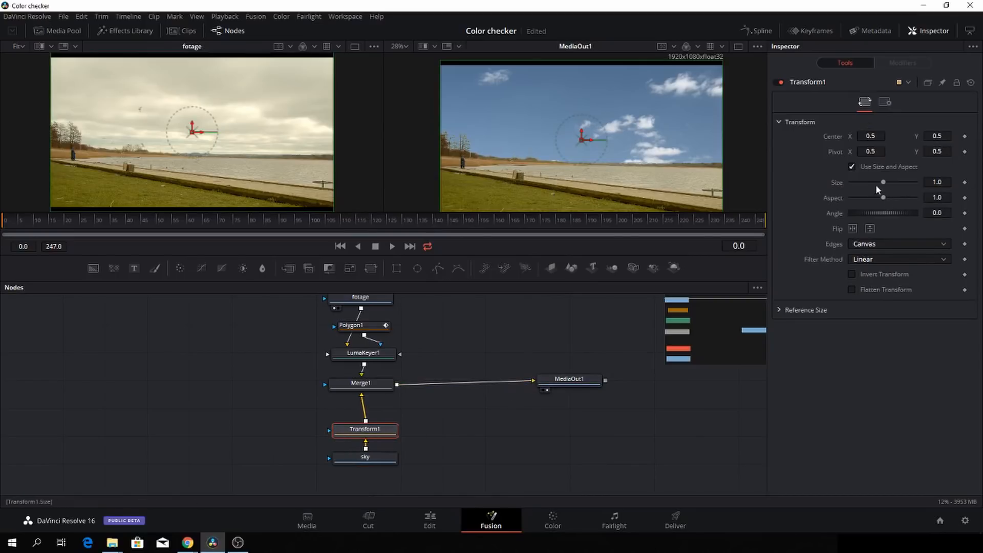
# Step: Scale the sky to a size of 1.57 and set its pivot to X 0.612, Y 0.133
pyautogui.moveTo(883, 182); pyautogui.dragTo(888, 183)
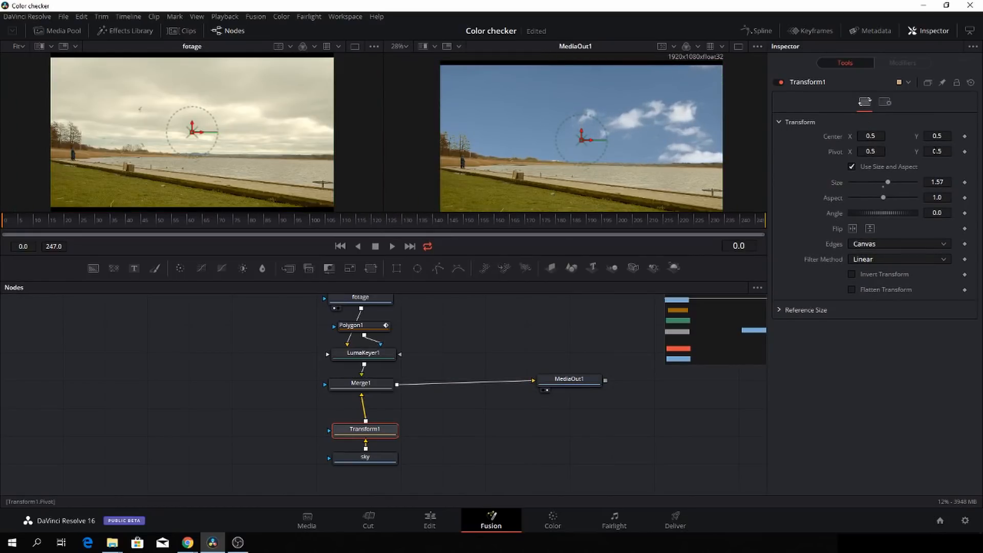
pyautogui.moveTo(937, 152); pyautogui.dragTo(745, 154)
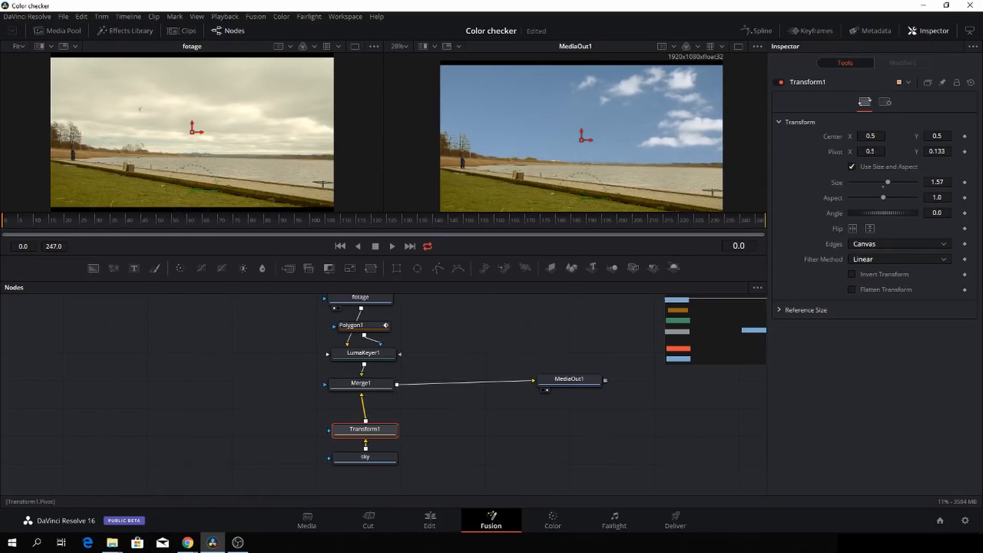
pyautogui.moveTo(874, 151); pyautogui.dragTo(969, 151)
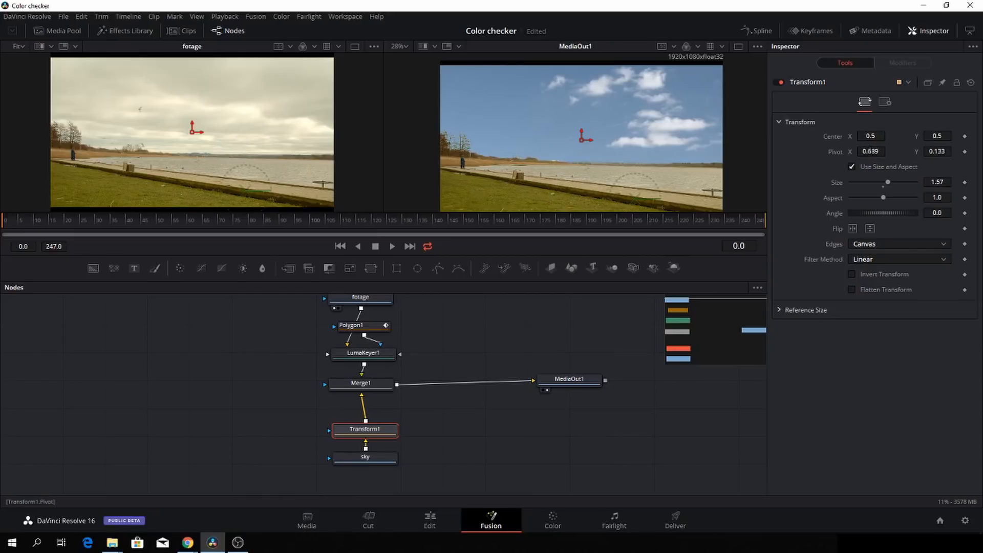
pyautogui.moveTo(969, 151); pyautogui.dragTo(955, 151)
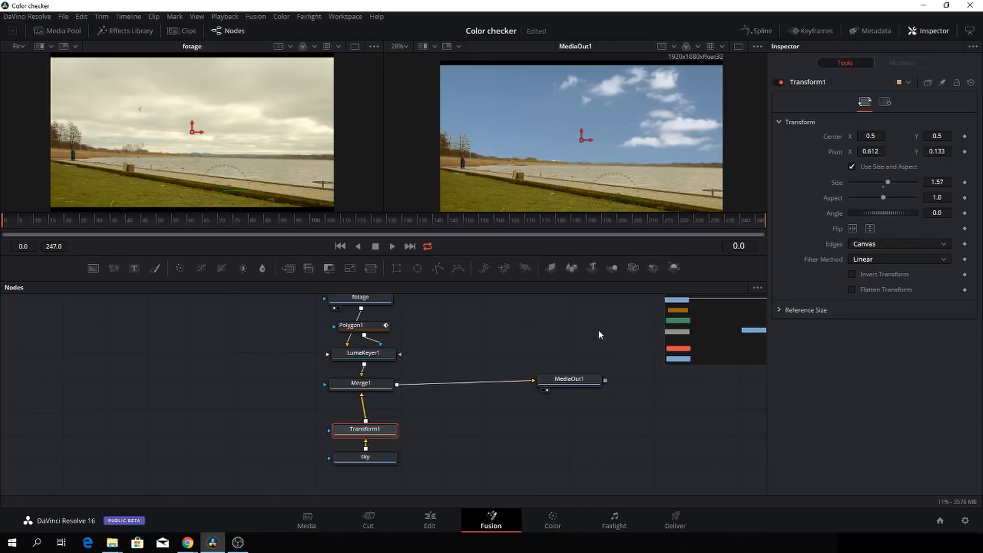
# Step: Grade the composited clip on the Color page with saturation 38.40 and contrast 1.230
pyautogui.click(429, 519)
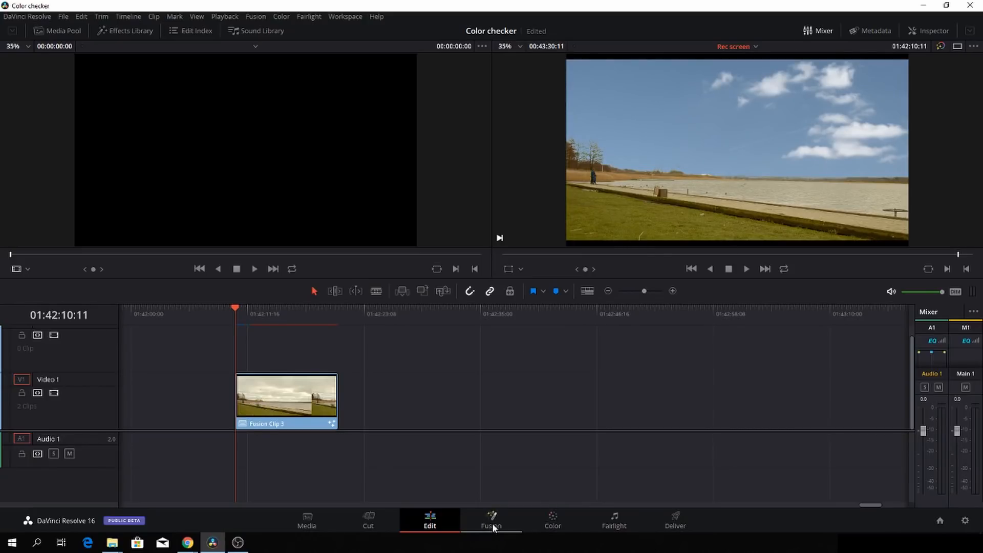
pyautogui.click(541, 522)
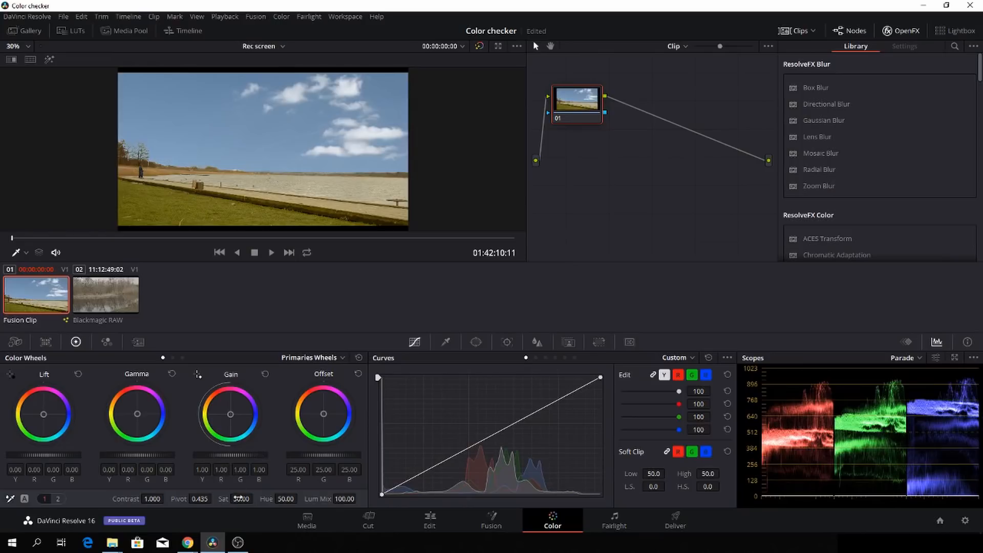
pyautogui.moveTo(242, 499)
pyautogui.mouseDown()
pyautogui.moveTo(256, 498)
pyautogui.moveTo(240, 501)
pyautogui.mouseUp()
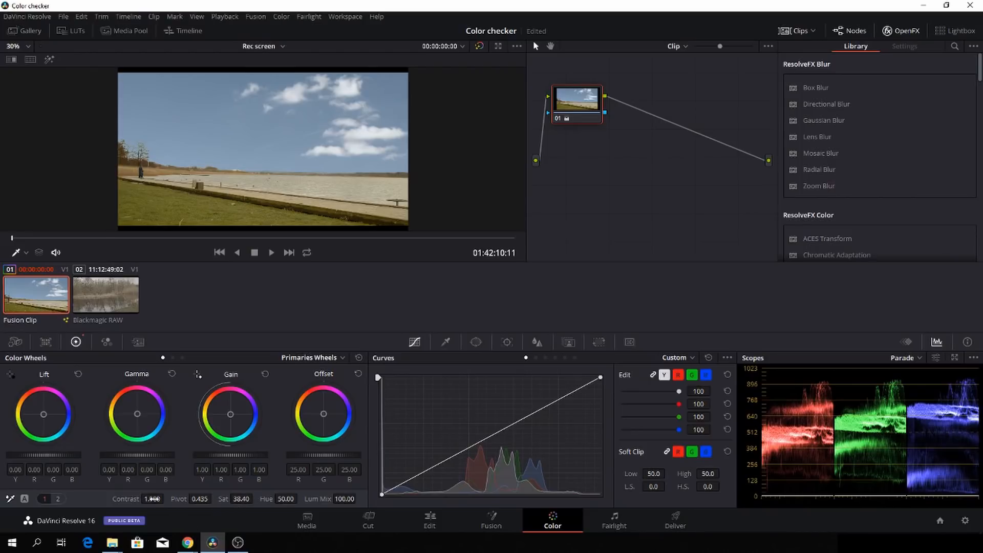
pyautogui.moveTo(152, 499); pyautogui.dragTo(170, 499)
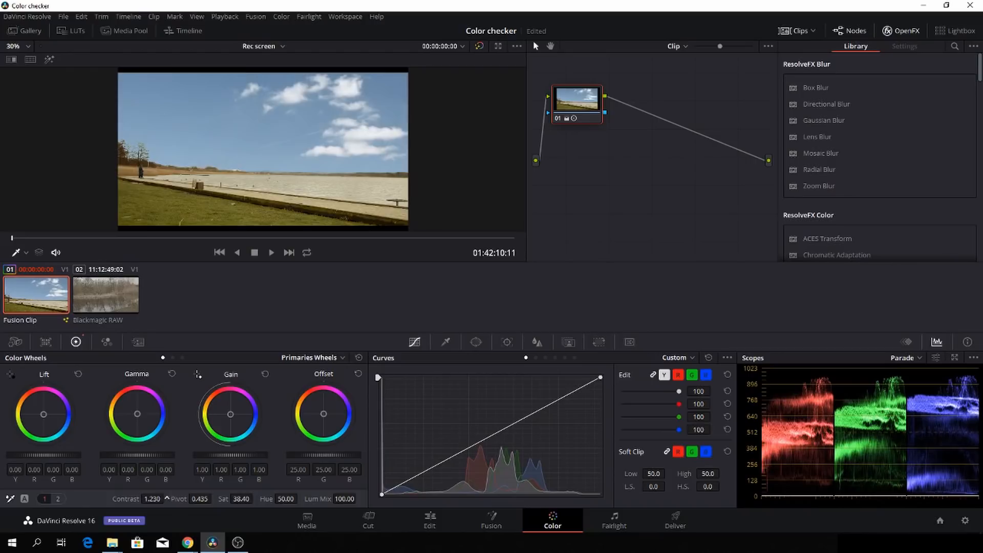
# Step: Set the clip's color temperature to -360 and return to the Edit page
pyautogui.click(58, 499)
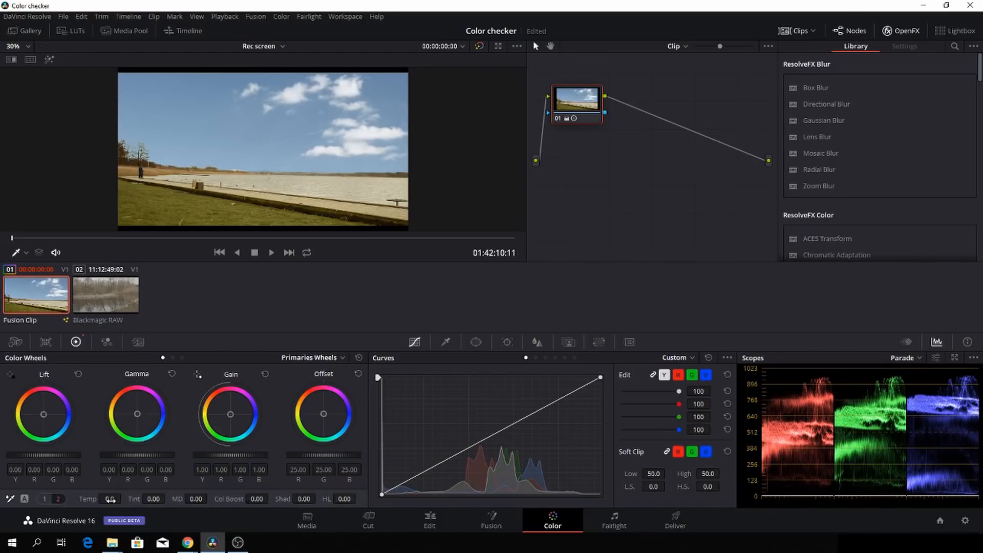
pyautogui.moveTo(110, 499); pyautogui.dragTo(125, 499)
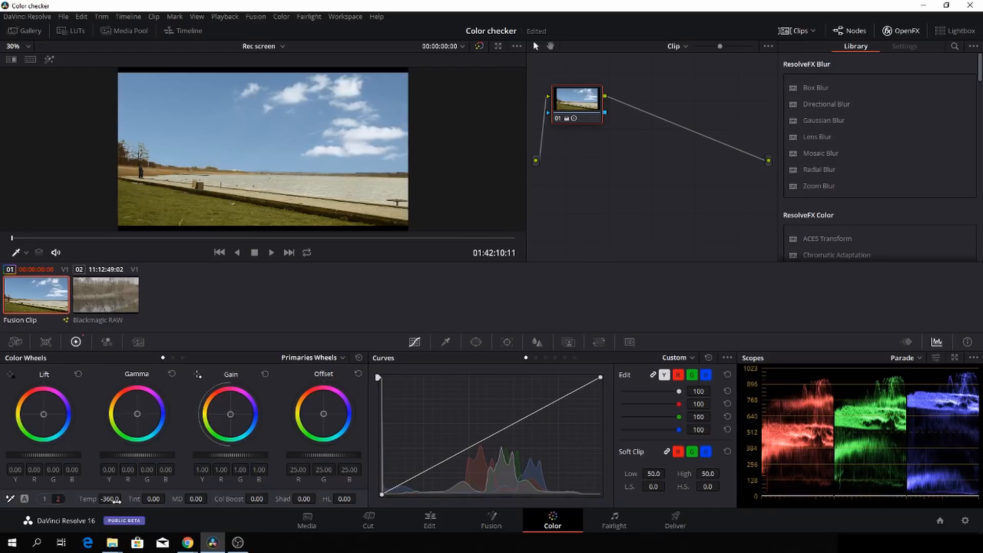
pyautogui.click(431, 521)
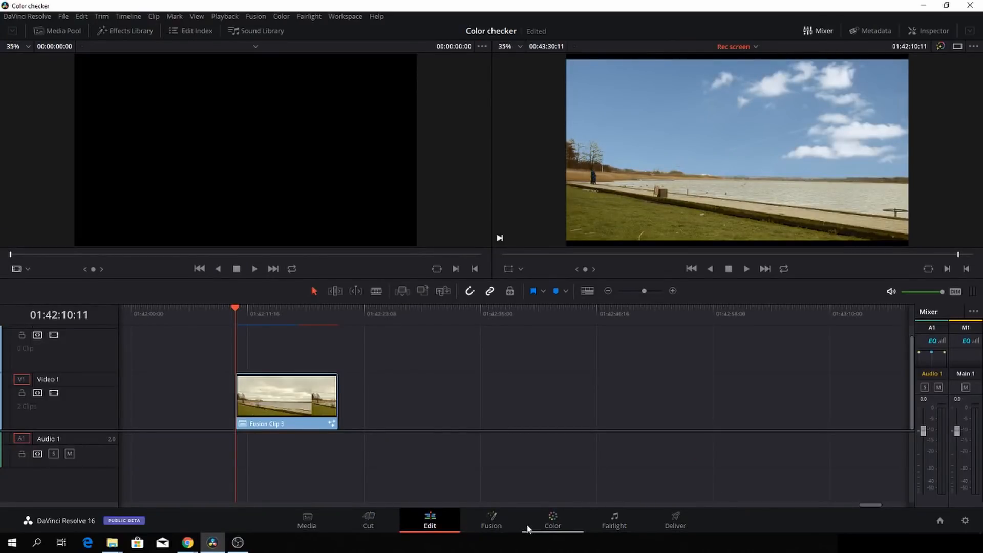
# Step: Inspect the Transform1 settings and the Polygon1 mask in Fusion, and check the composite full screen from the Edit page
pyautogui.click(502, 524)
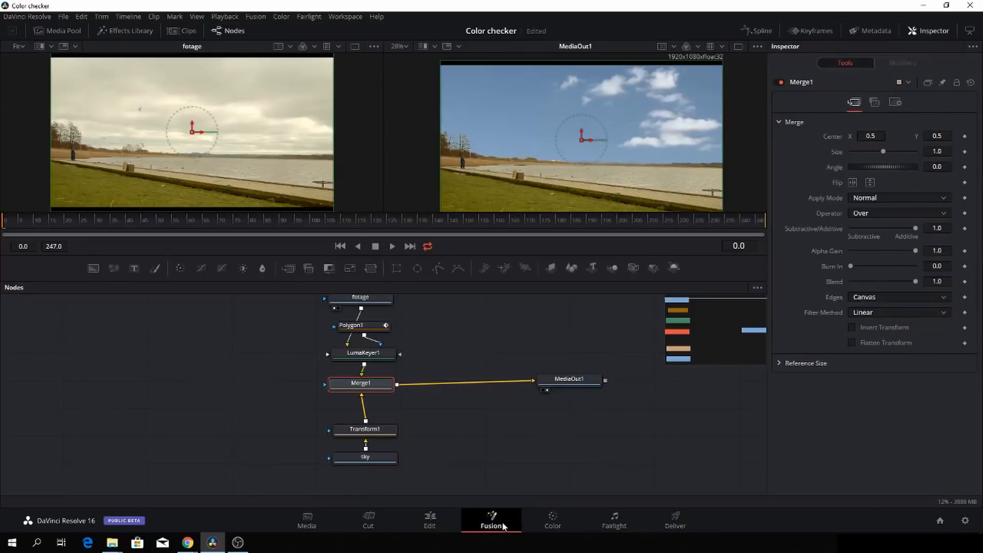
pyautogui.click(383, 431)
pyautogui.scroll(2, 396, 425)
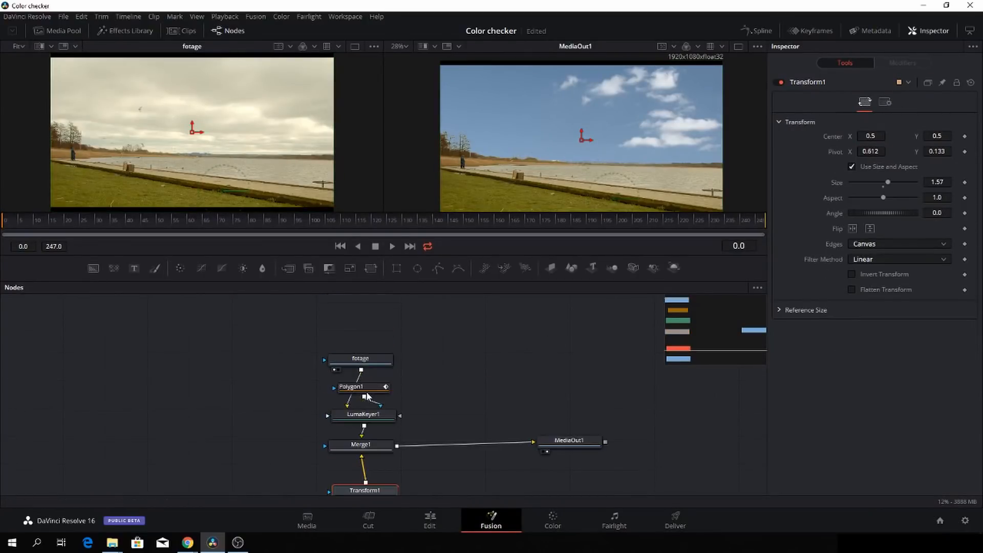
pyautogui.click(364, 393)
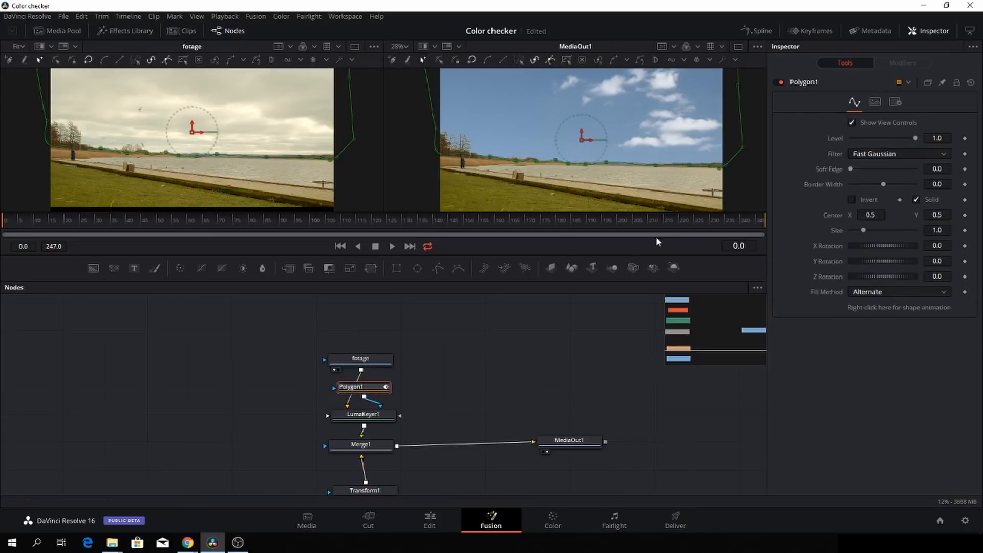
pyautogui.scroll(2, 559, 209)
pyautogui.scroll(-1, 569, 187)
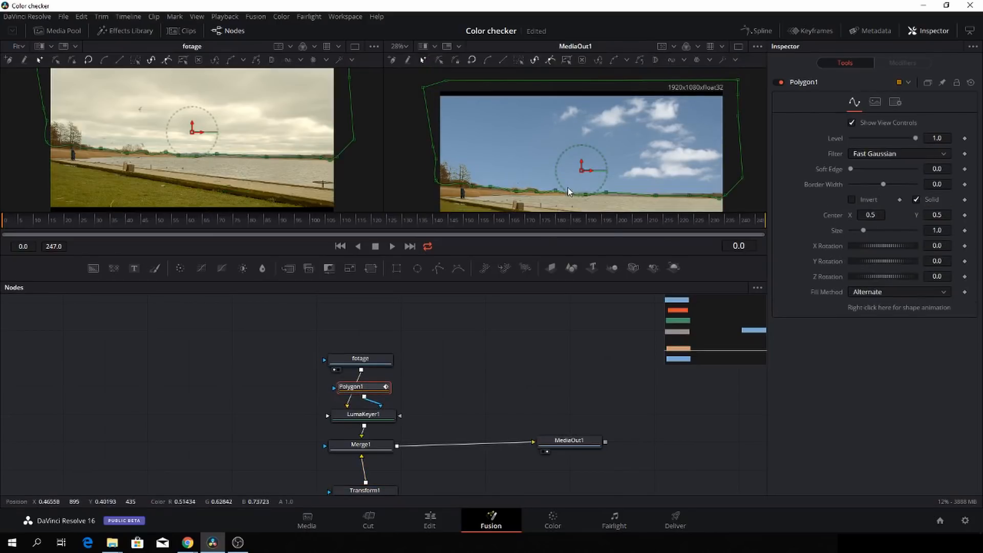
pyautogui.click(554, 190)
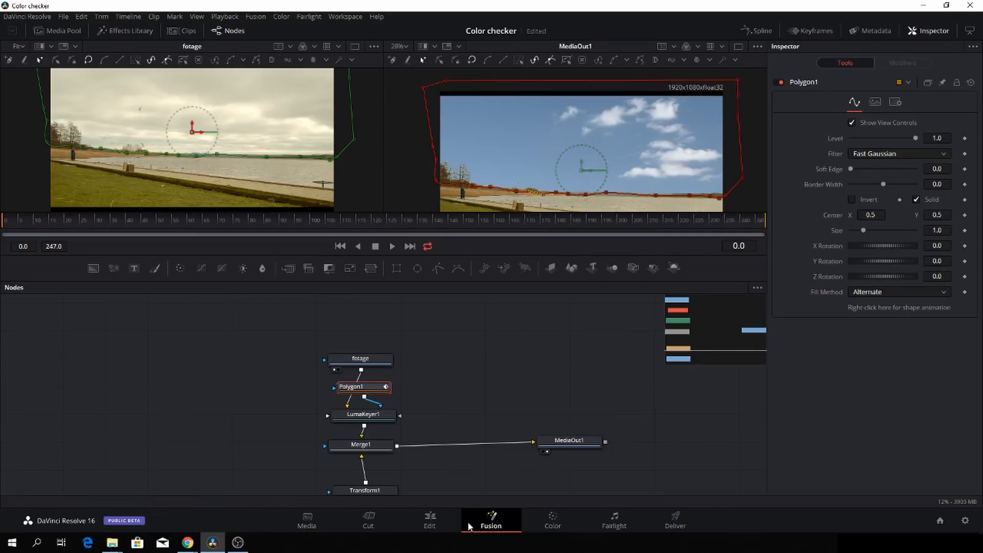
pyautogui.click(430, 521)
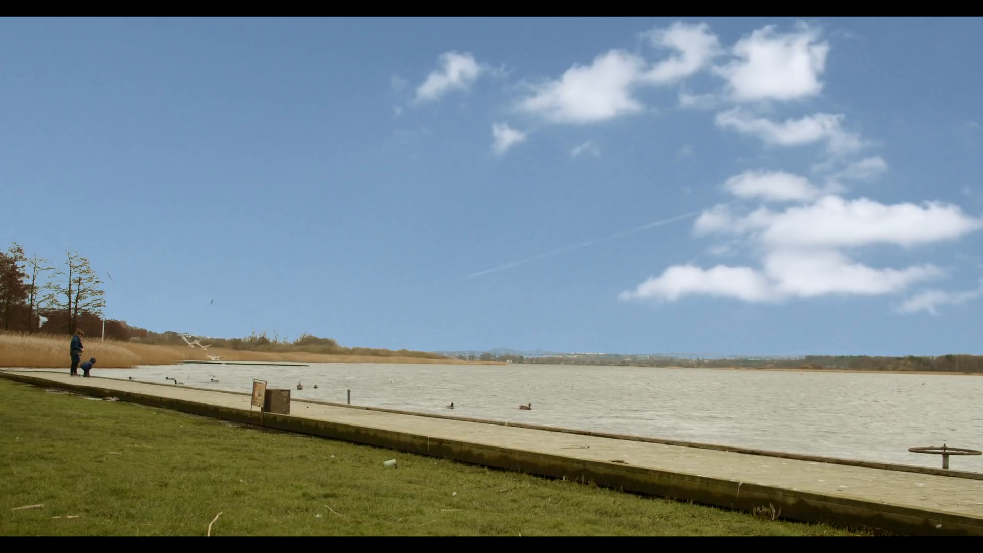
pyautogui.press('Escape')
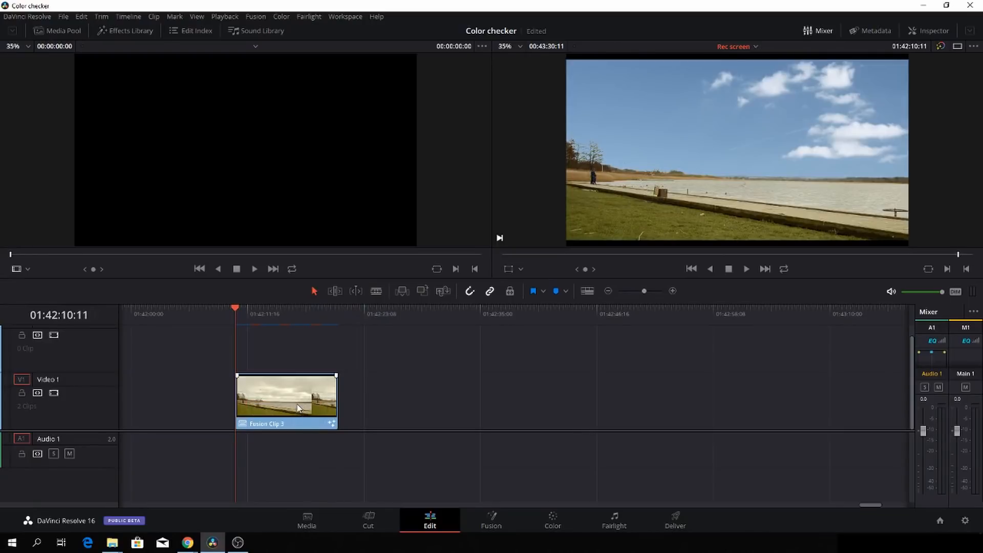
# Step: Apply 2.40 output blanking to the timeline
pyautogui.click(132, 18)
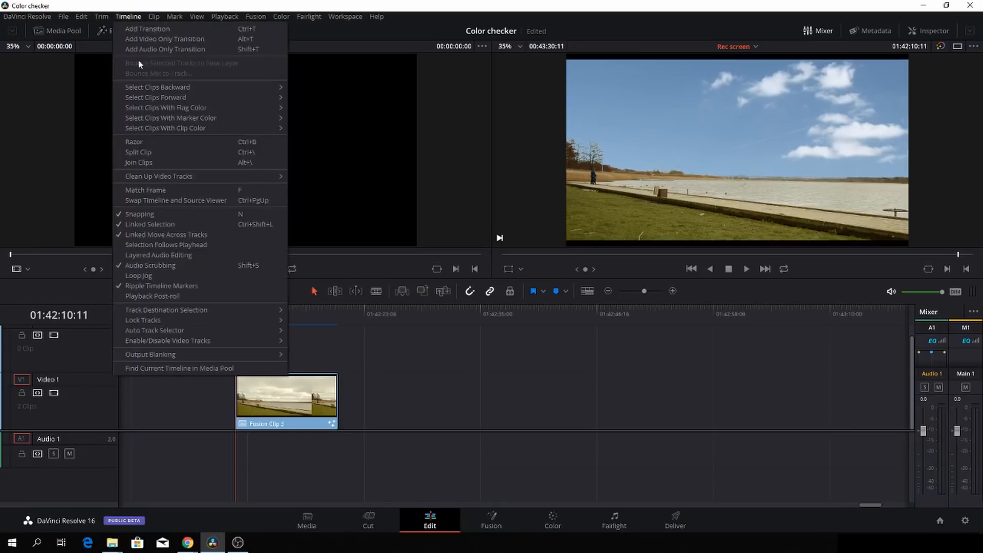
pyautogui.moveTo(164, 356)
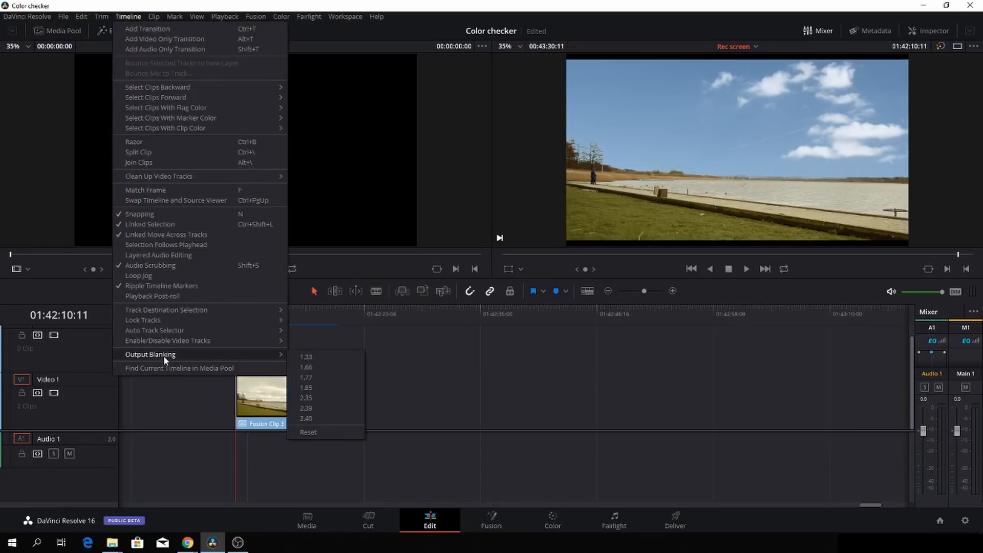
pyautogui.click(317, 419)
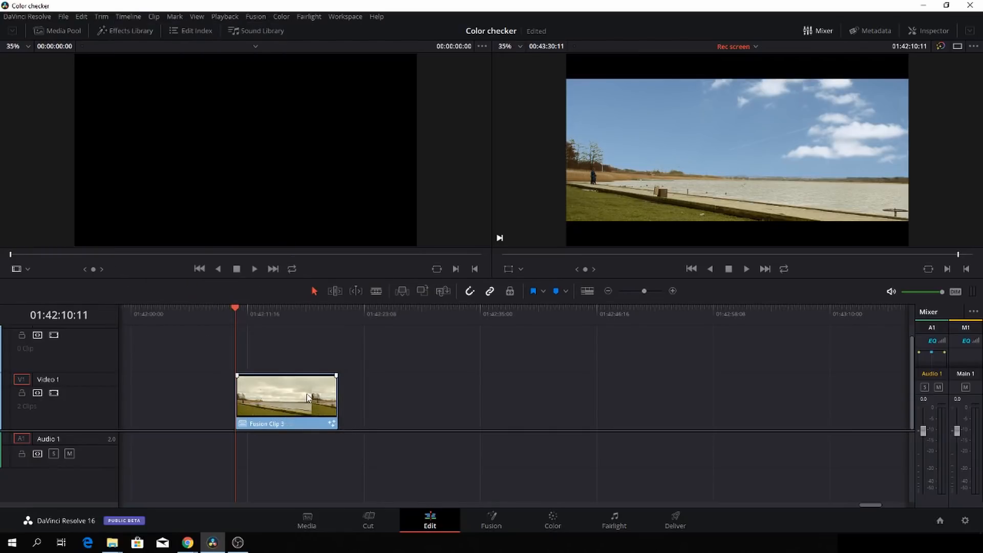
# Step: Set the Fusion clip's Position Y to 106 and add a position keyframe at the clip's first frame
pyautogui.click(314, 397)
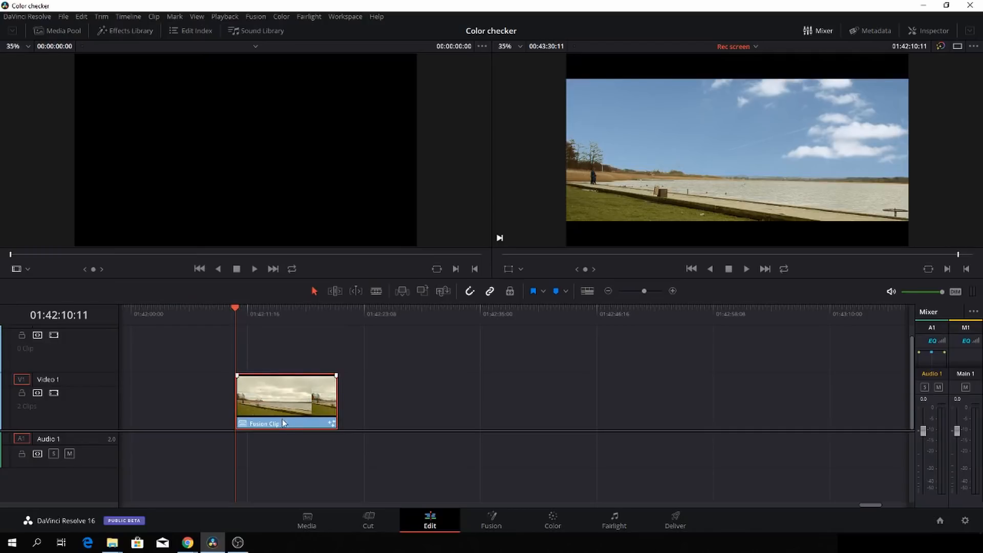
pyautogui.click(943, 30)
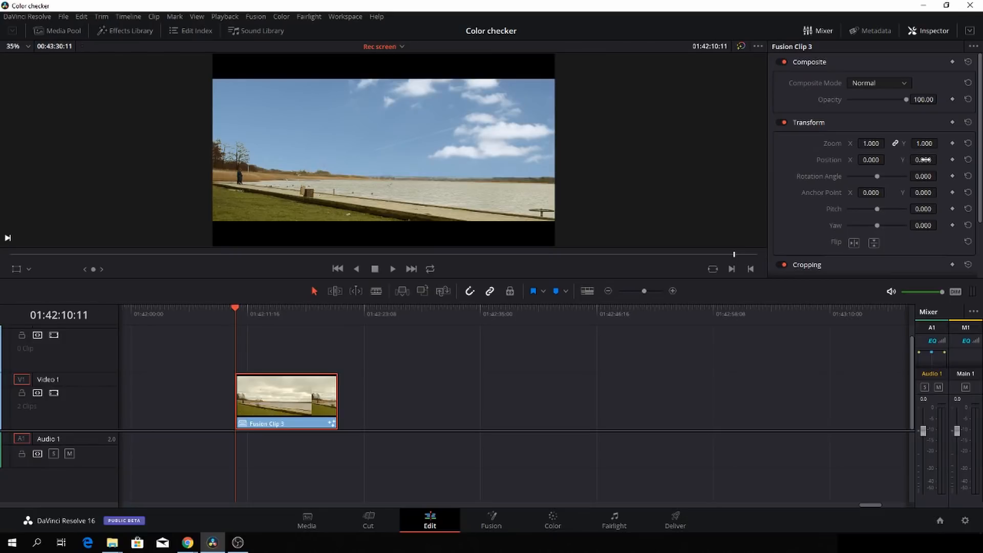
pyautogui.moveTo(923, 159); pyautogui.dragTo(940, 159)
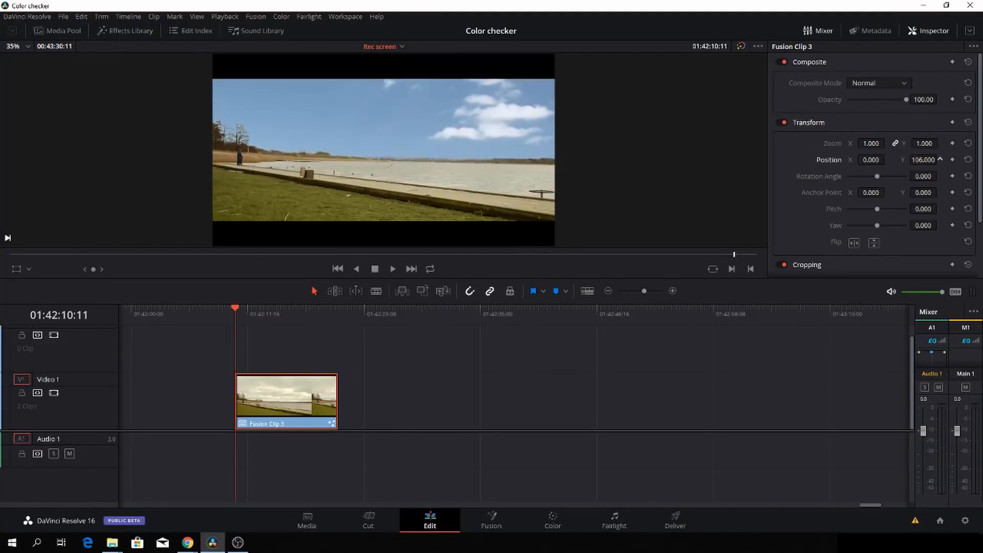
pyautogui.click(952, 159)
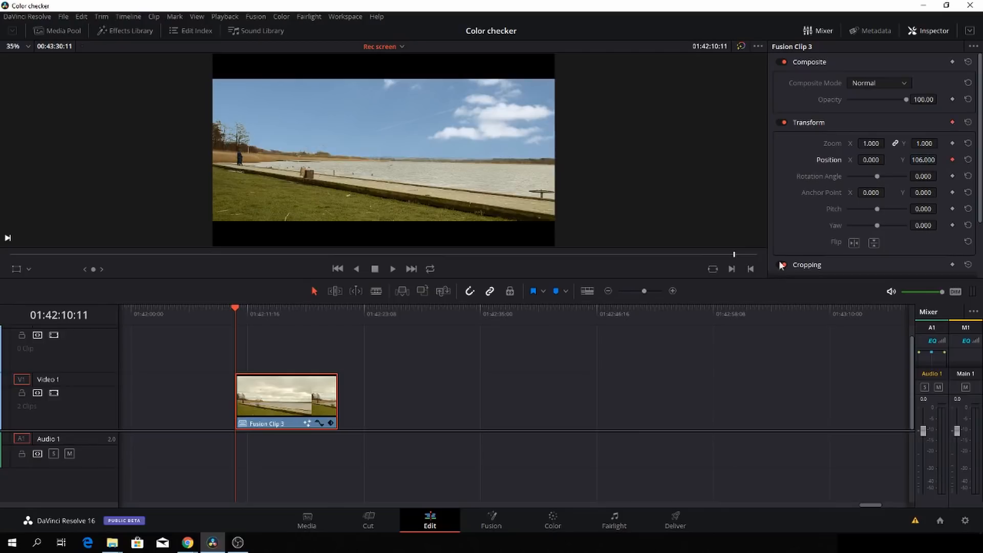
# Step: Keyframe Position Y at -22 on the clip's last frame and return the playhead to the clip's start
pyautogui.moveTo(234, 310); pyautogui.dragTo(345, 332)
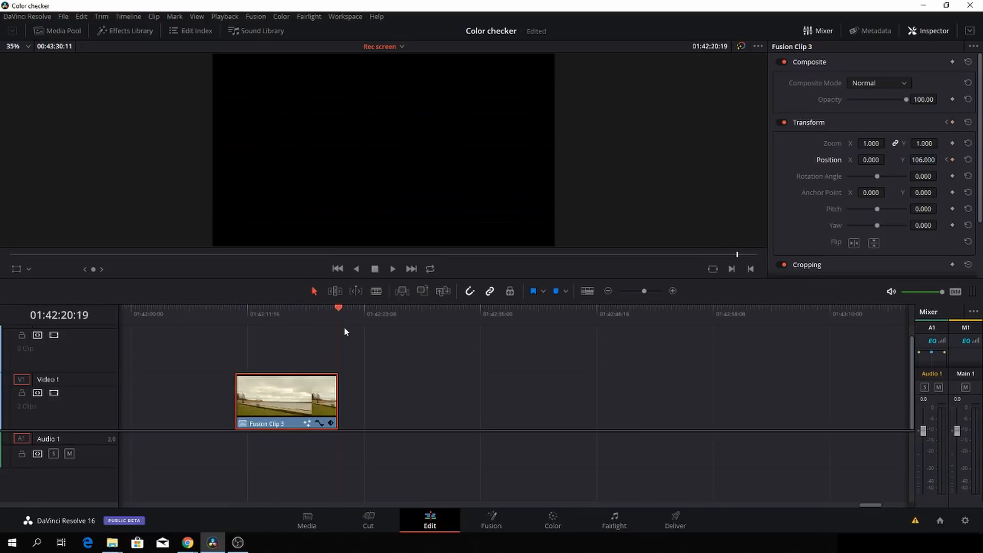
pyautogui.press('Left')
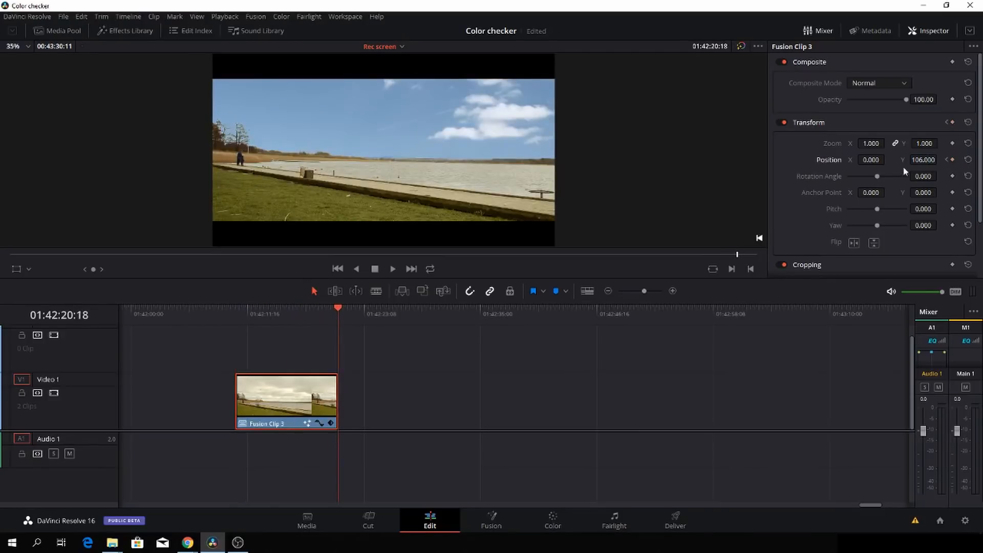
pyautogui.moveTo(923, 159); pyautogui.dragTo(863, 159)
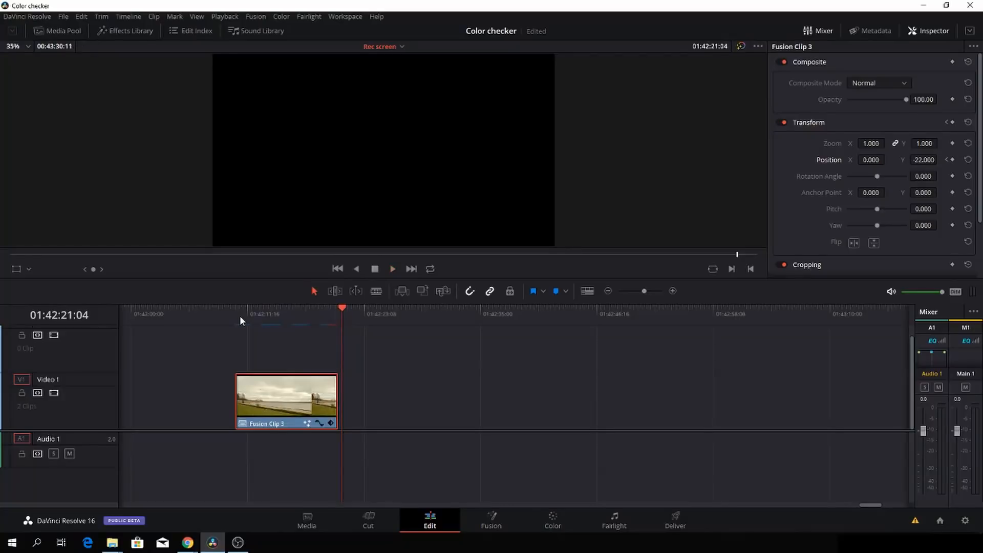
pyautogui.click(240, 316)
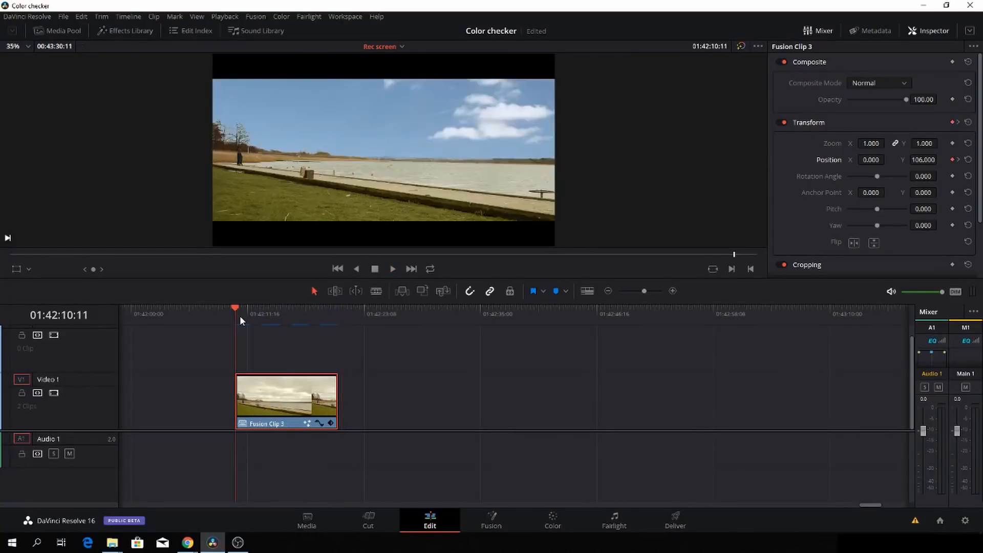